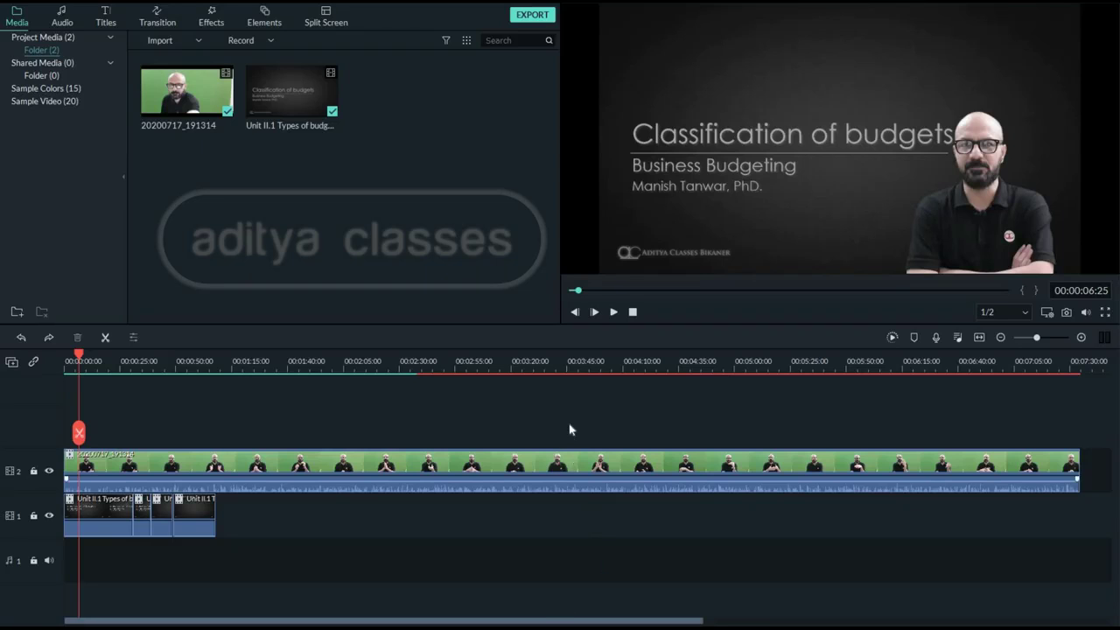
- Select the track 2 webcam overlay, play the project, and return the playhead to 00:01:08:03
click(85, 469)
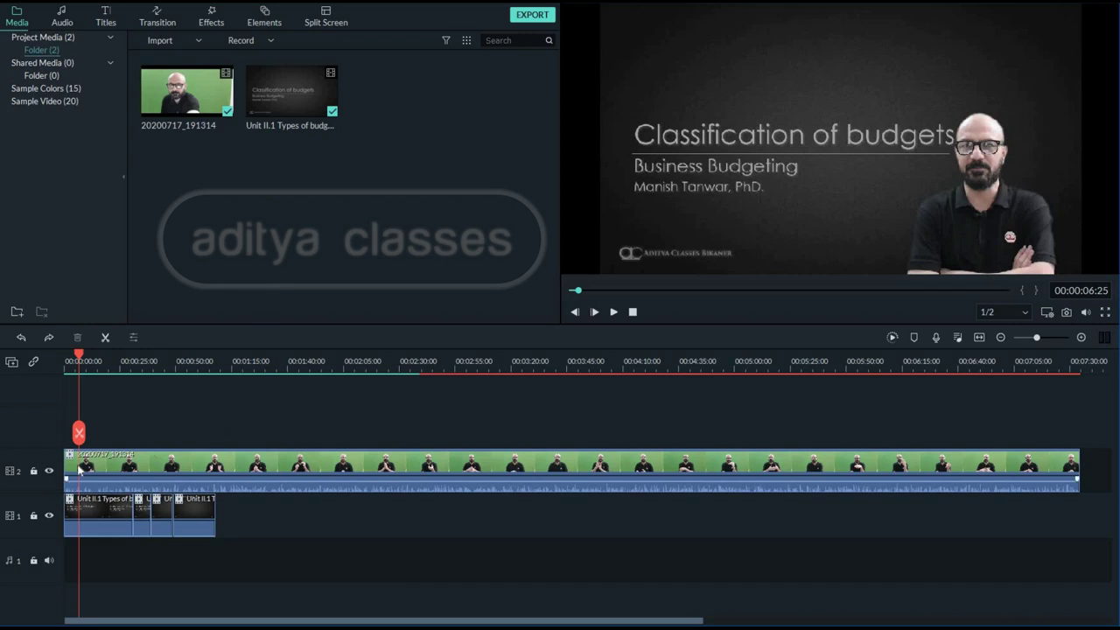
click(1026, 461)
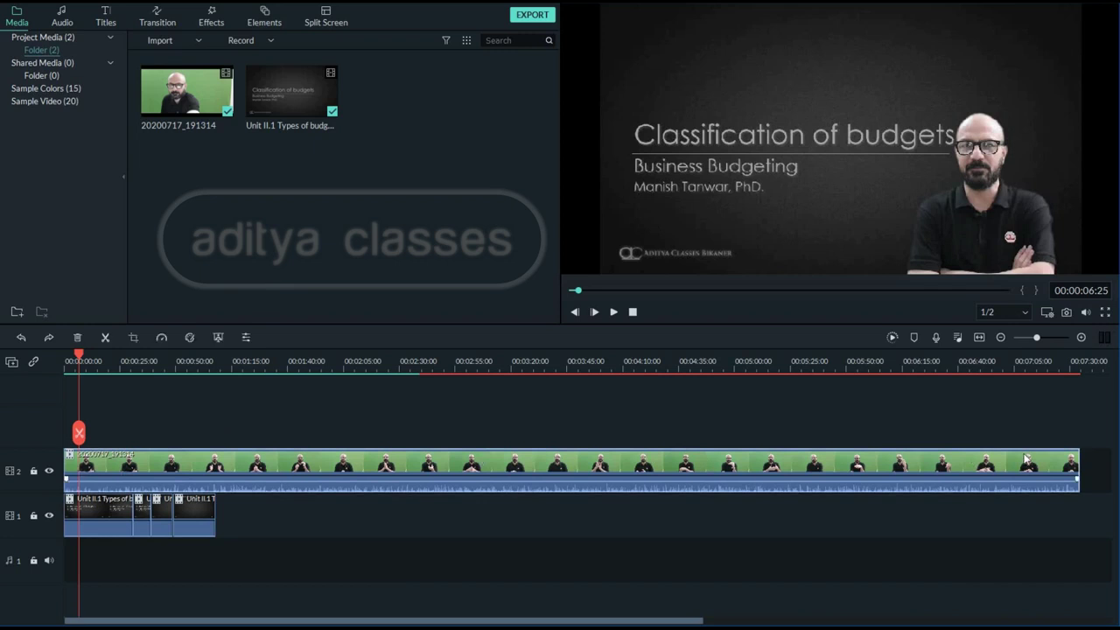
key(space)
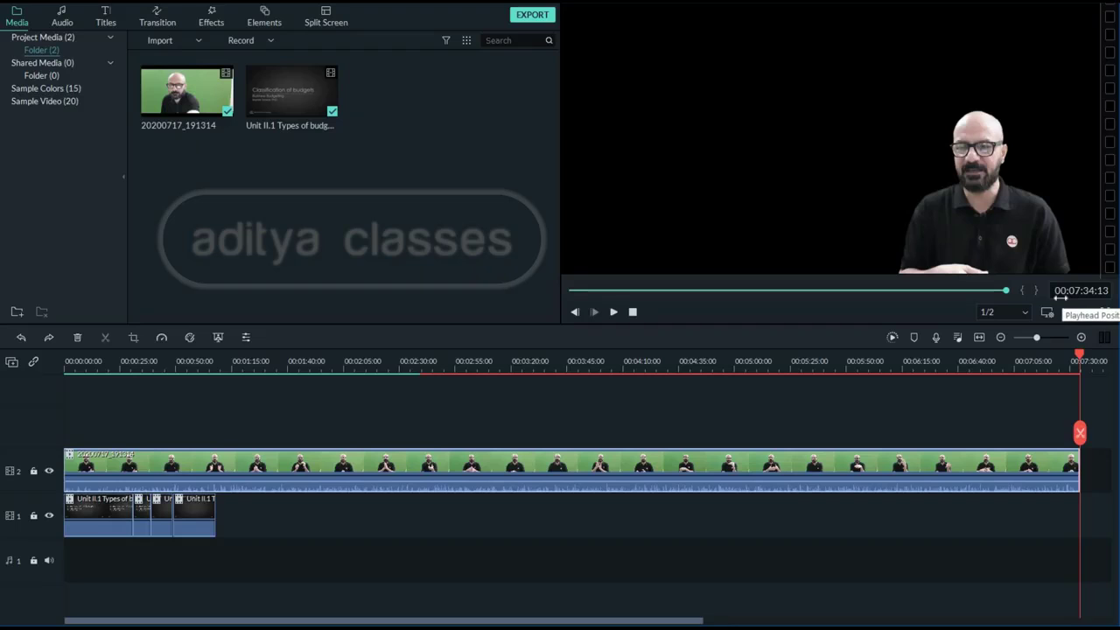
key(Up)
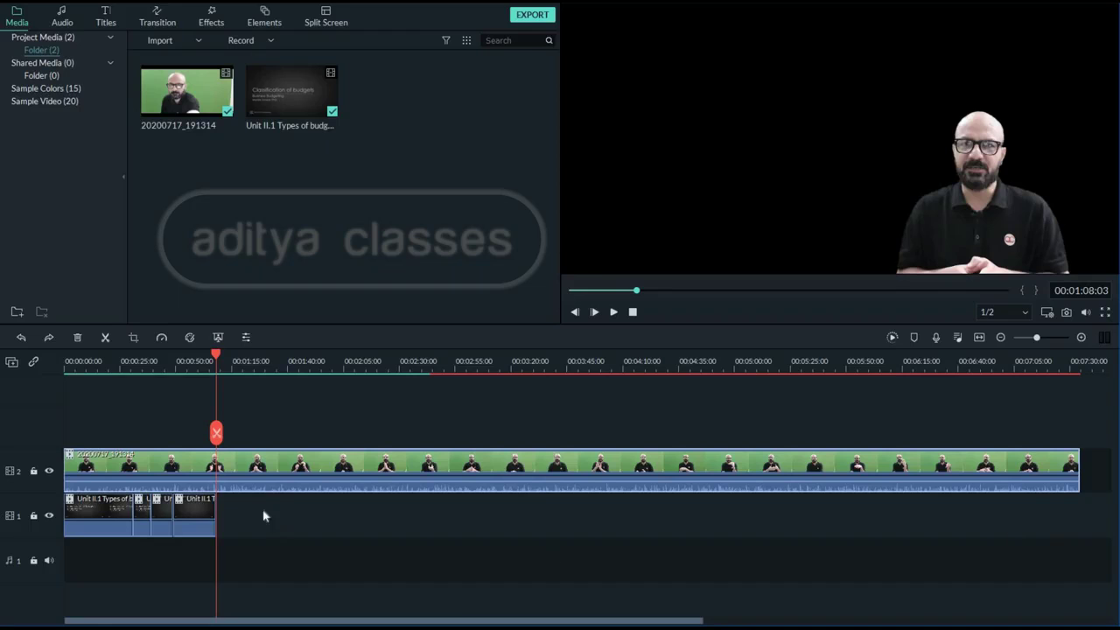
click(111, 514)
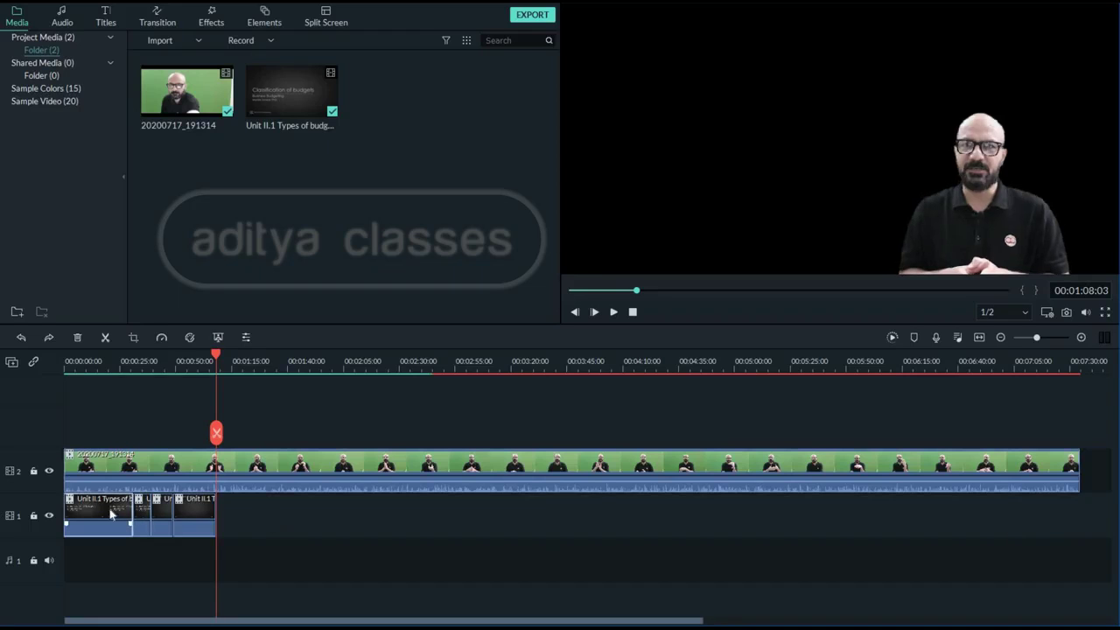
click(161, 339)
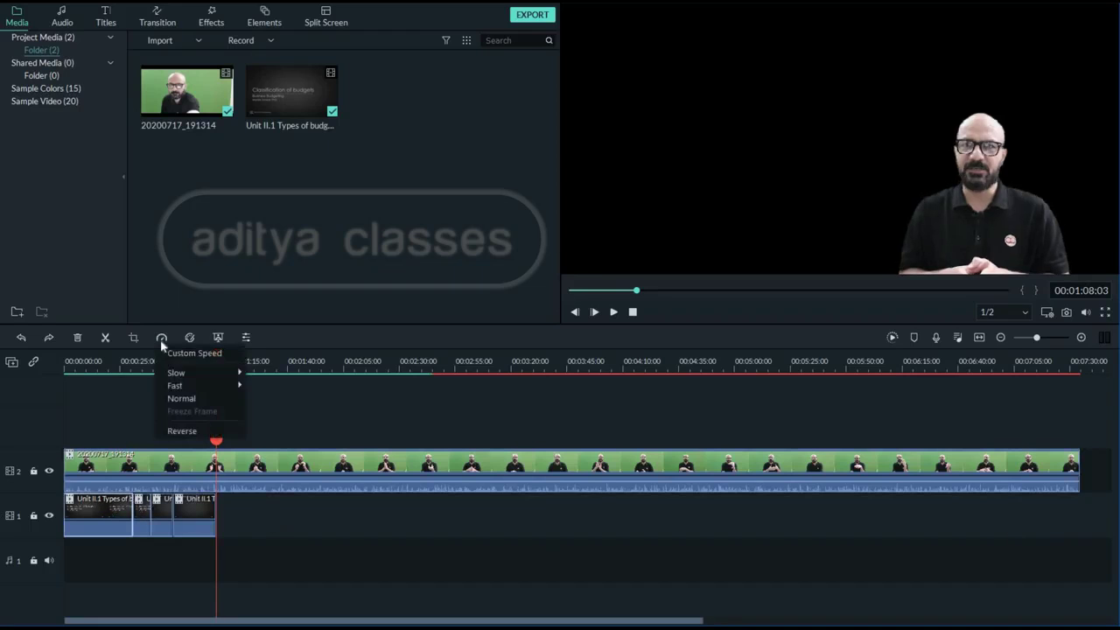
mouse_move(175, 373)
click(260, 390)
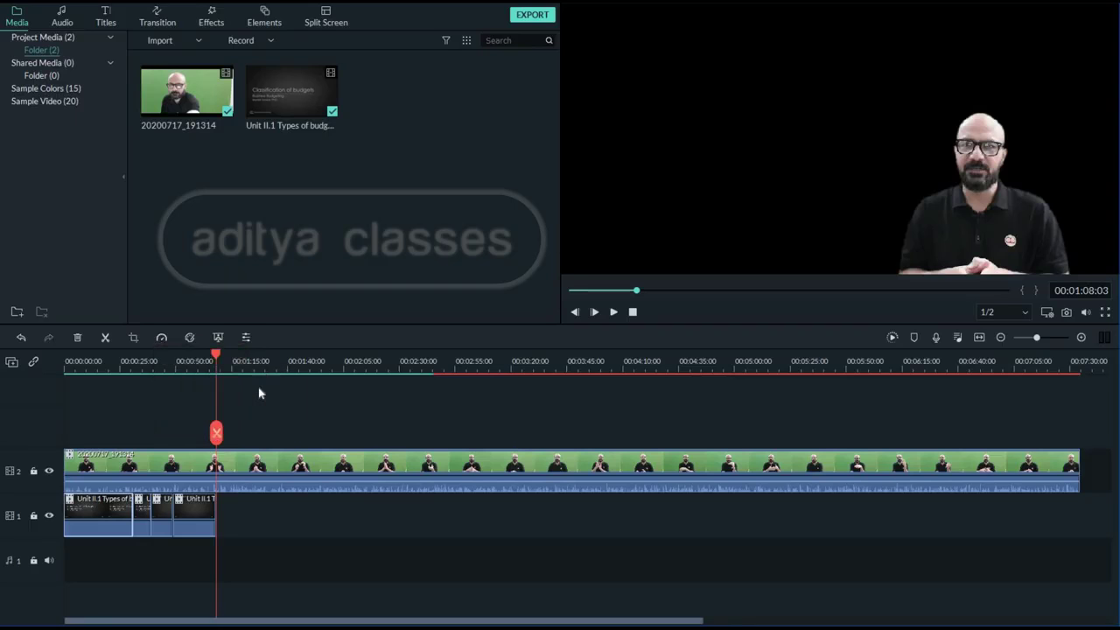
click(185, 506)
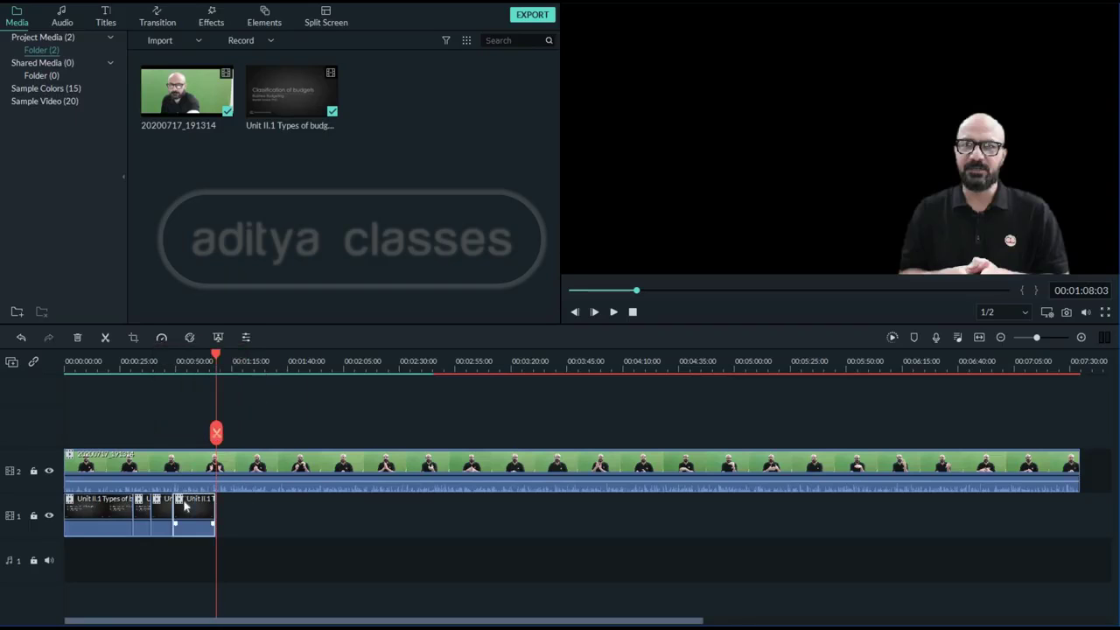
click(161, 338)
mouse_move(186, 374)
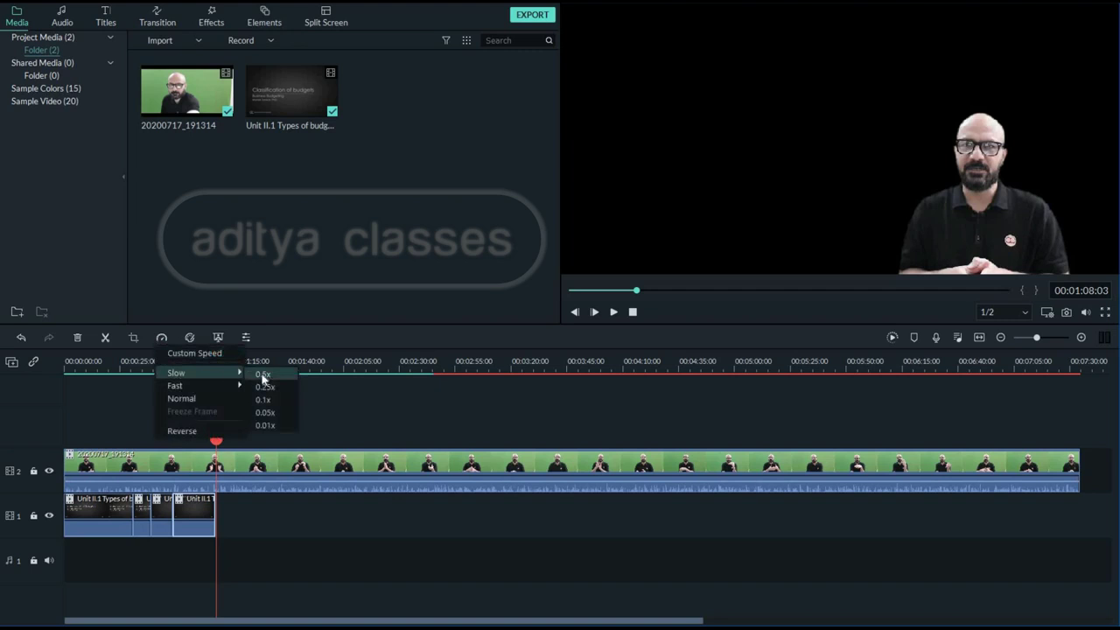
click(263, 389)
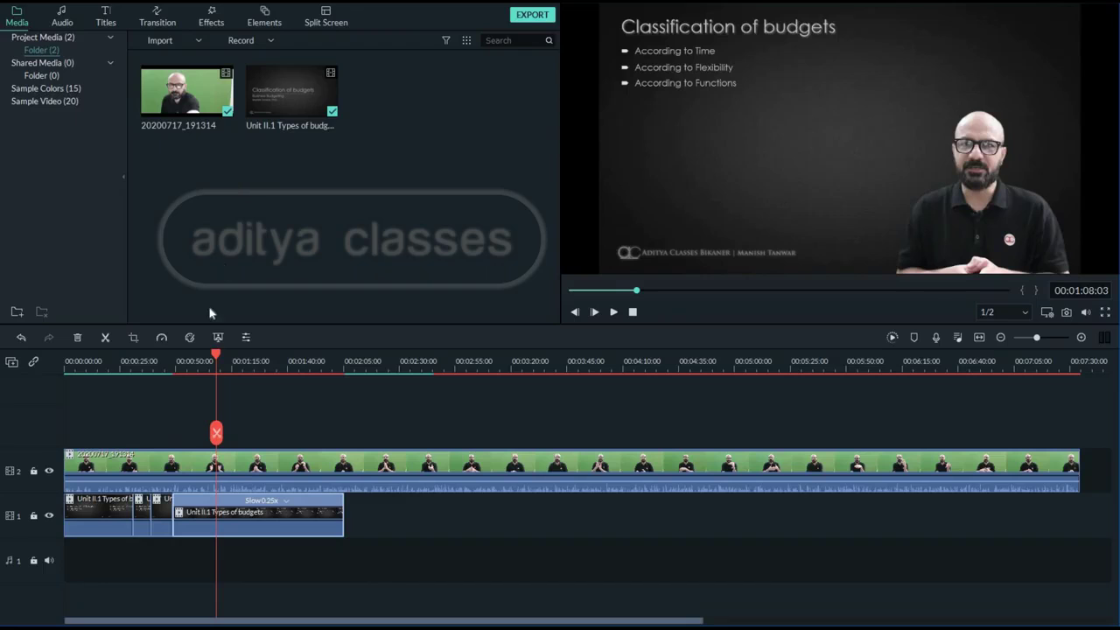
click(96, 511)
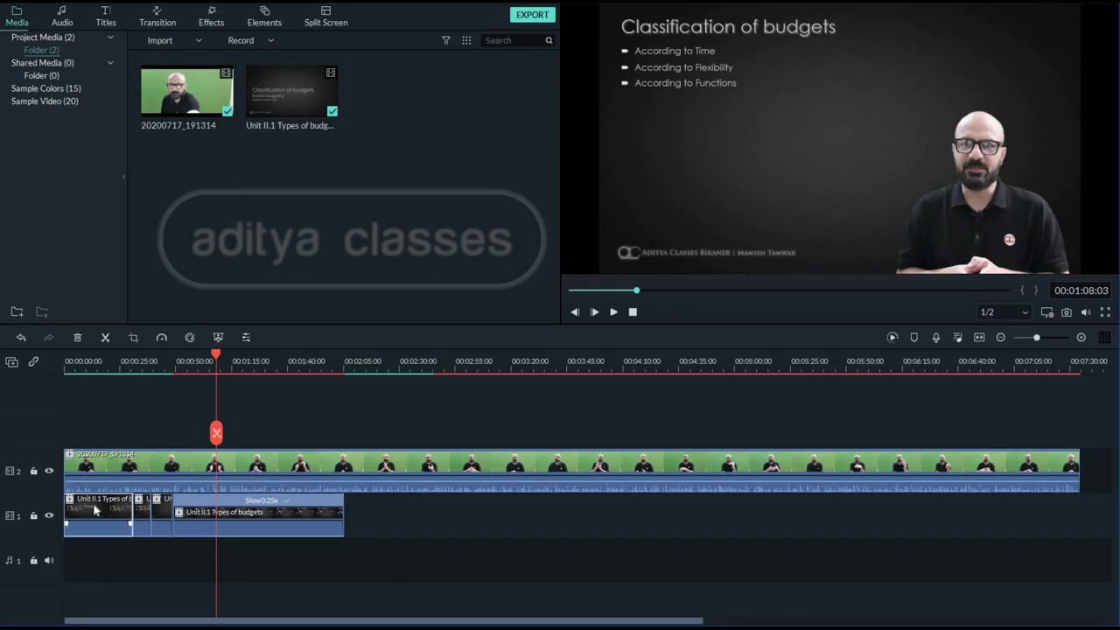
click(144, 516)
click(161, 338)
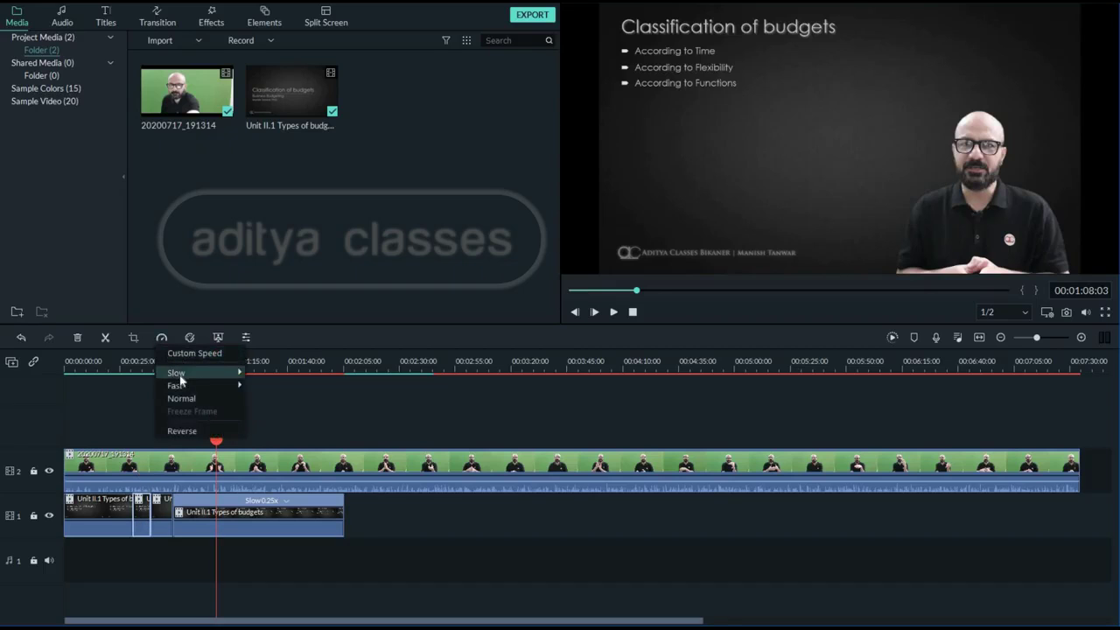
mouse_move(180, 373)
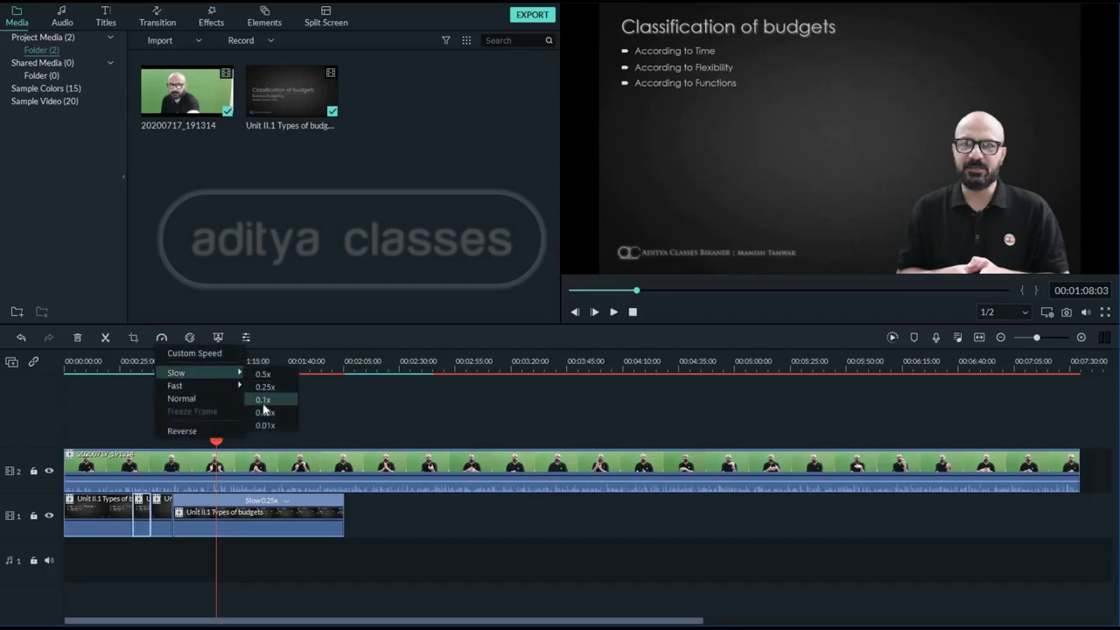
click(263, 403)
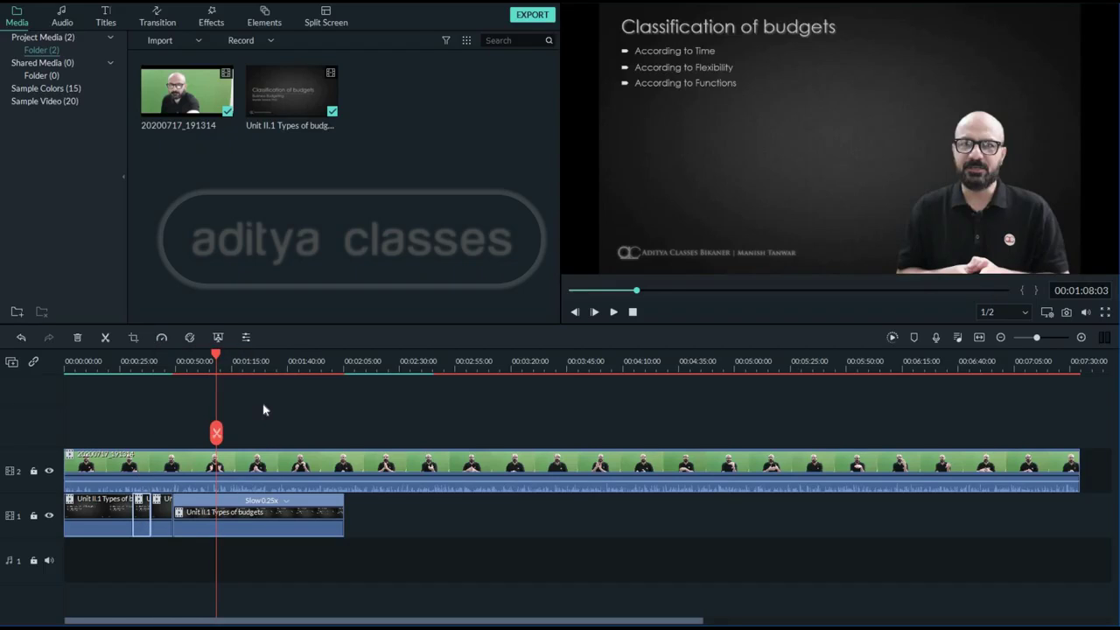
click(170, 510)
click(275, 502)
- Undo the 0.25x slowdown and add a freeze frame to the first track-1 clip at 00:00:12:26
key(ctrl+z)
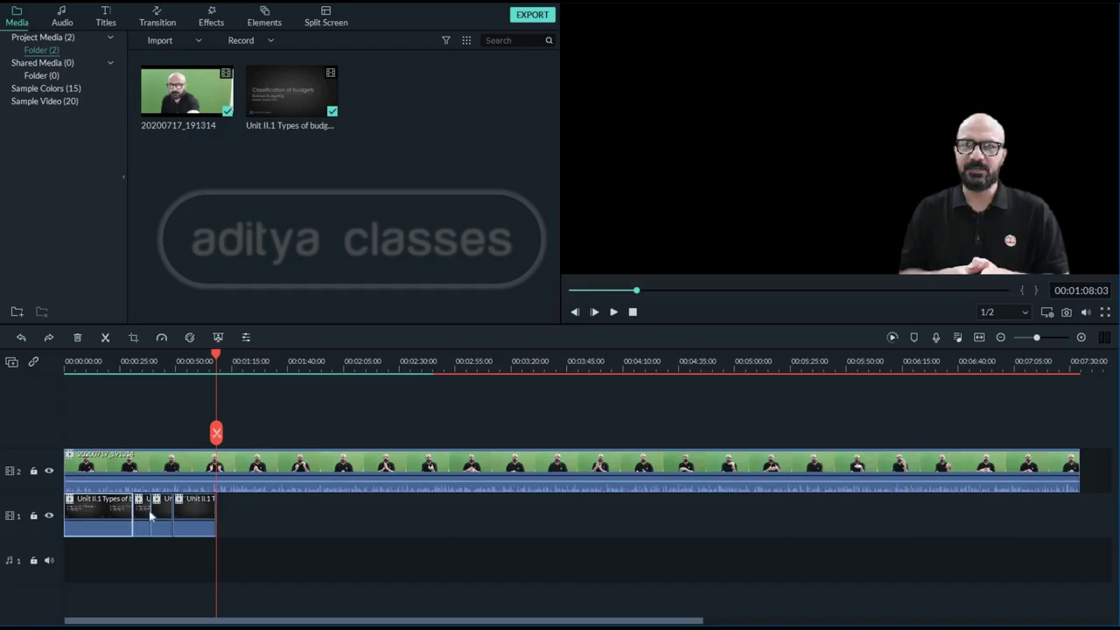
right_click(108, 517)
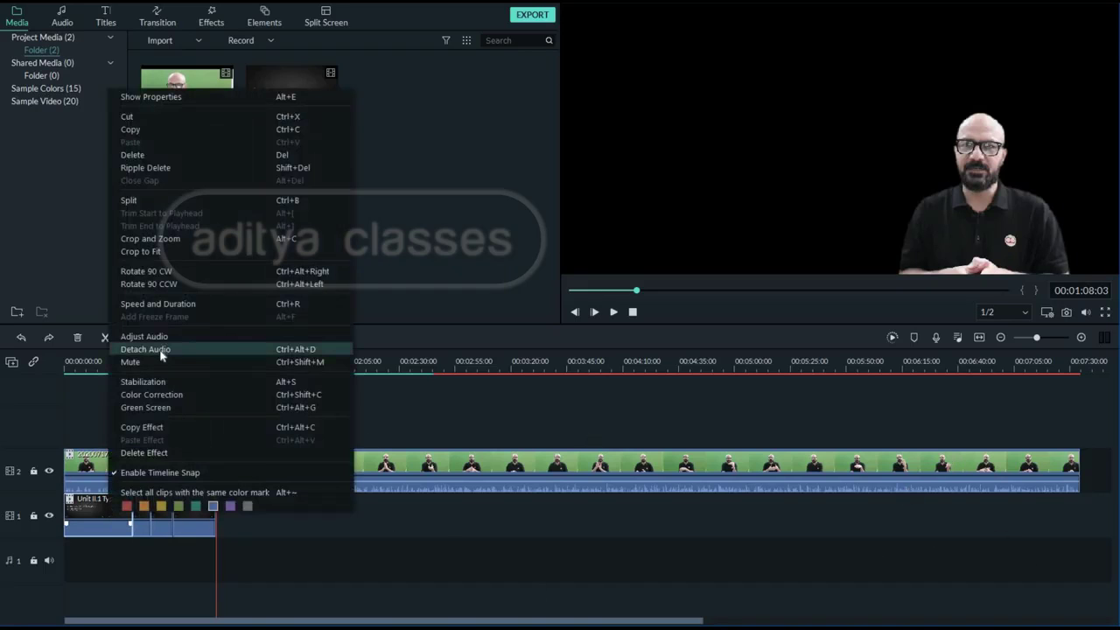
click(92, 369)
right_click(110, 512)
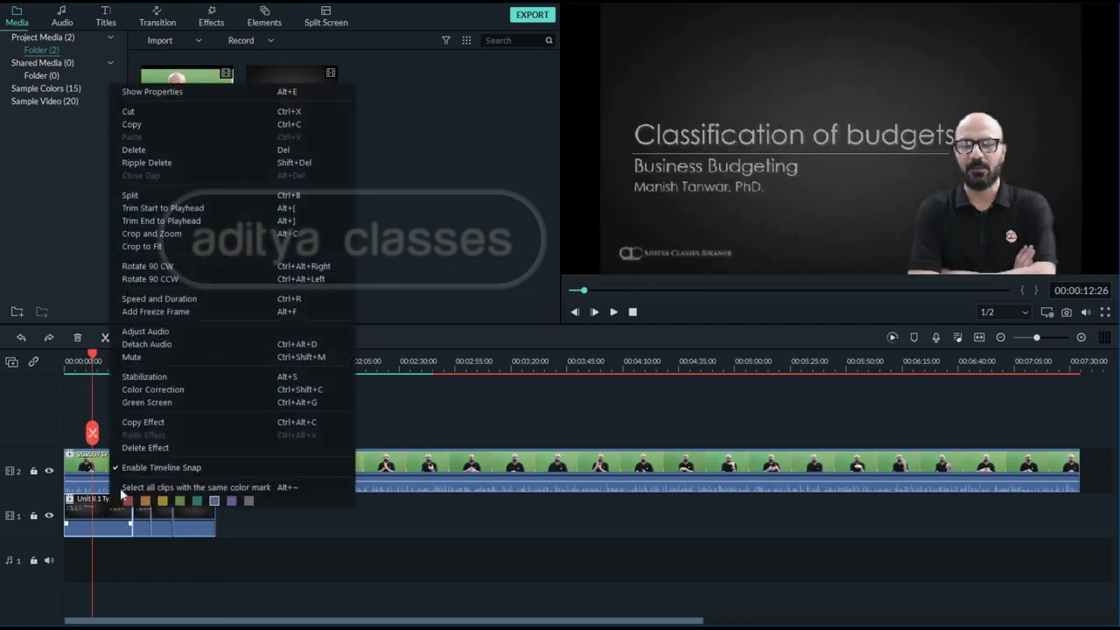
click(180, 313)
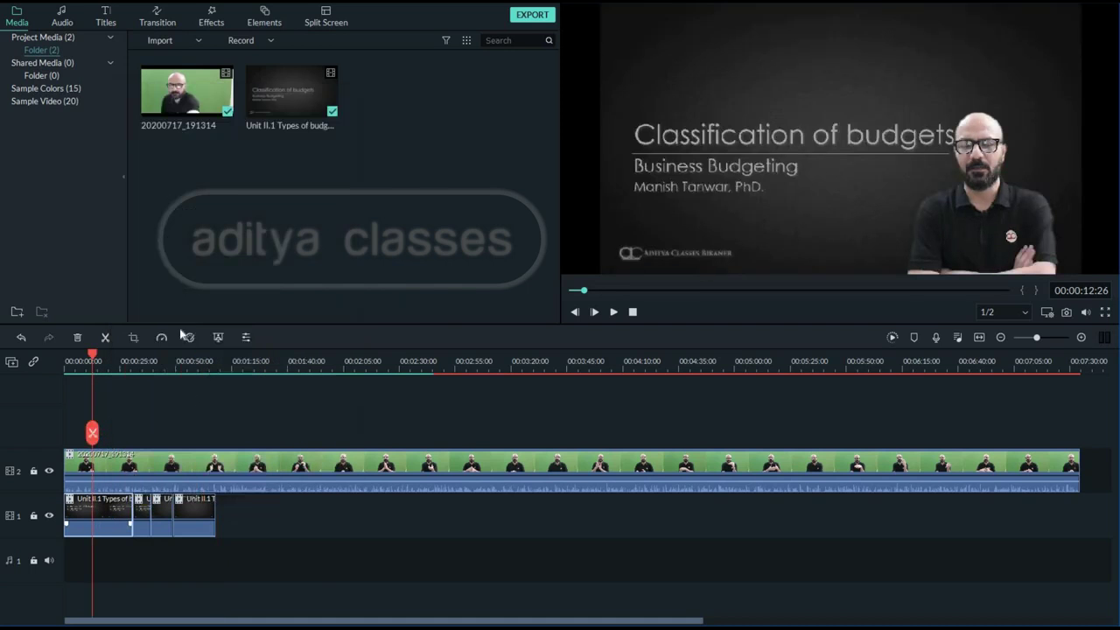
- Add a freeze frame to the short second slide clip at 00:00:34:18
click(139, 516)
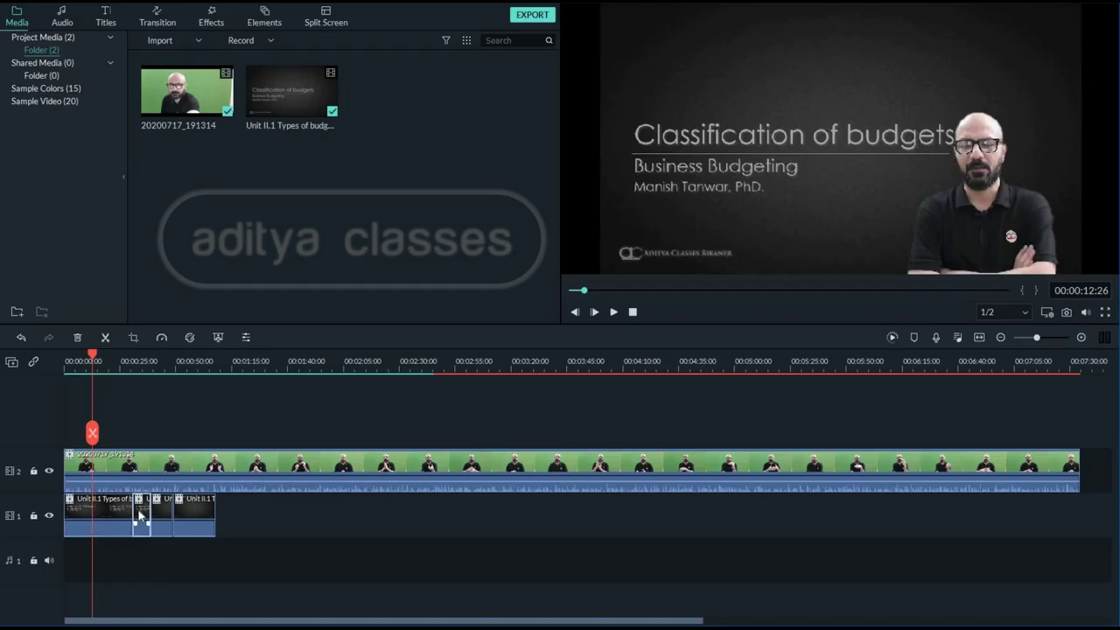
right_click(139, 517)
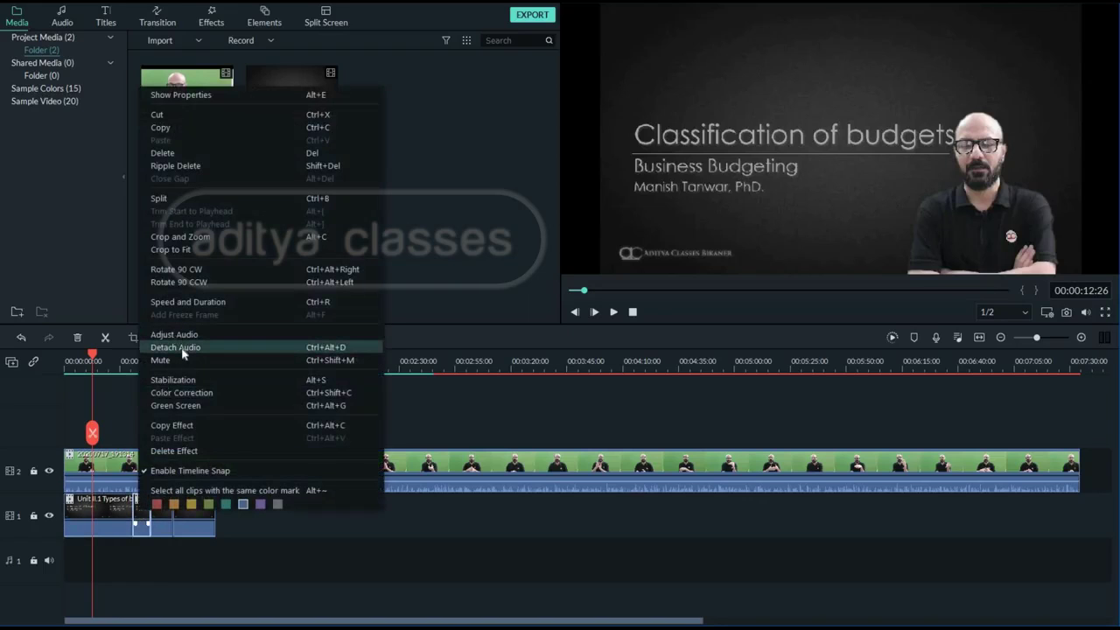
click(127, 366)
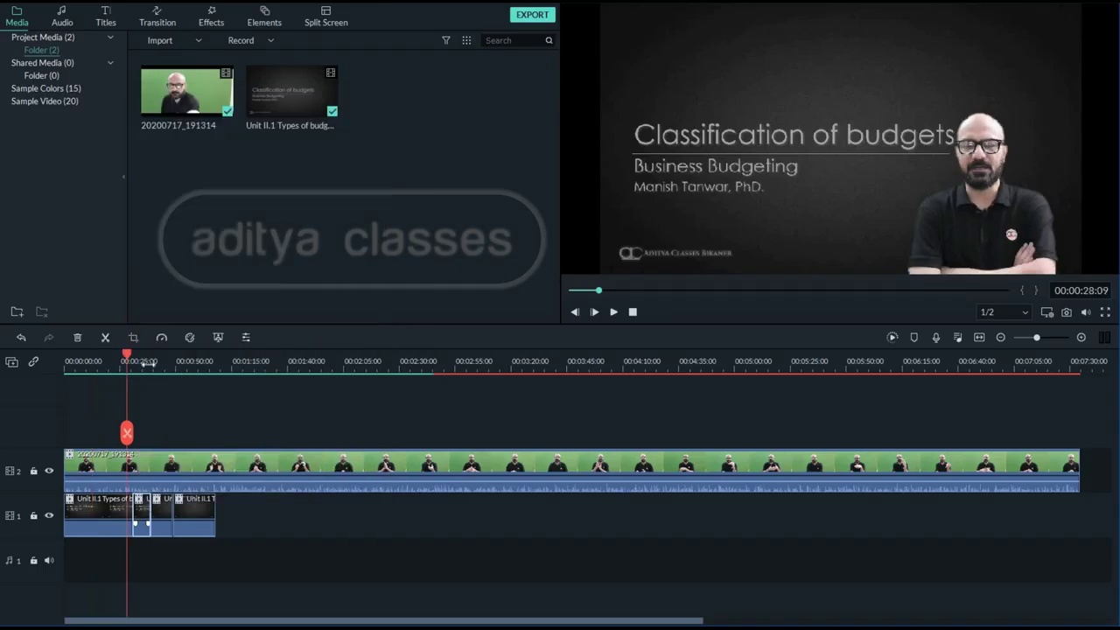
click(141, 363)
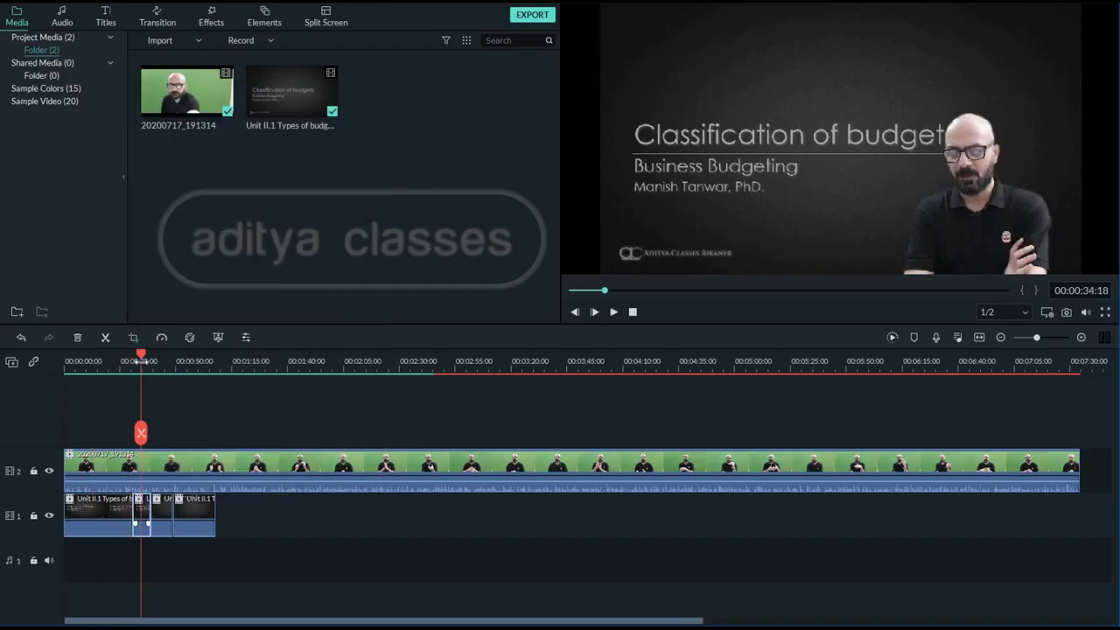
right_click(140, 514)
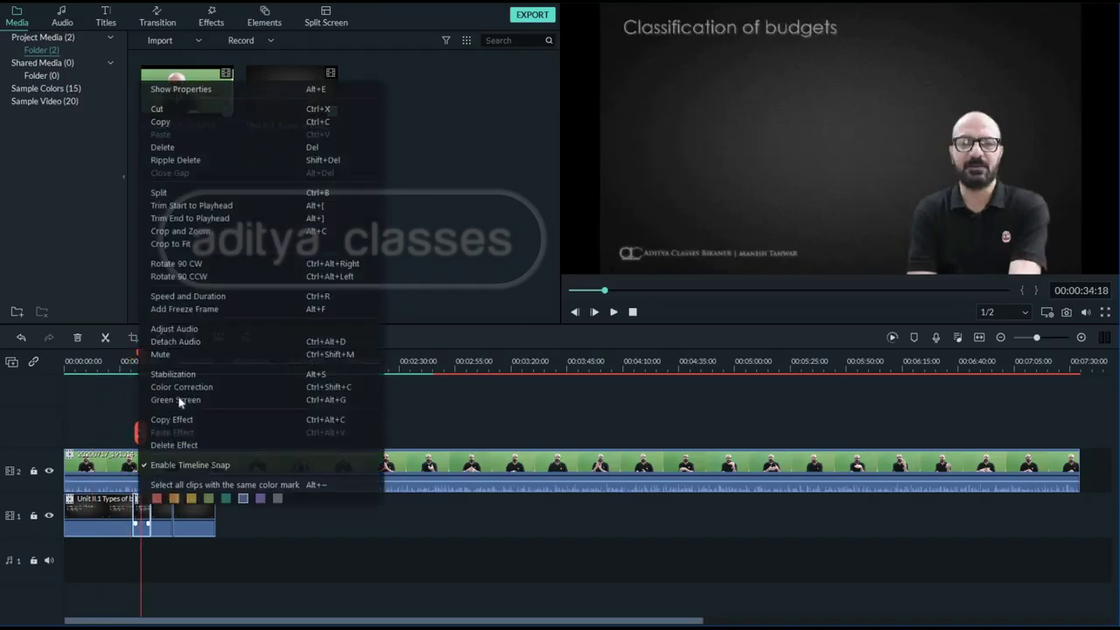
click(200, 311)
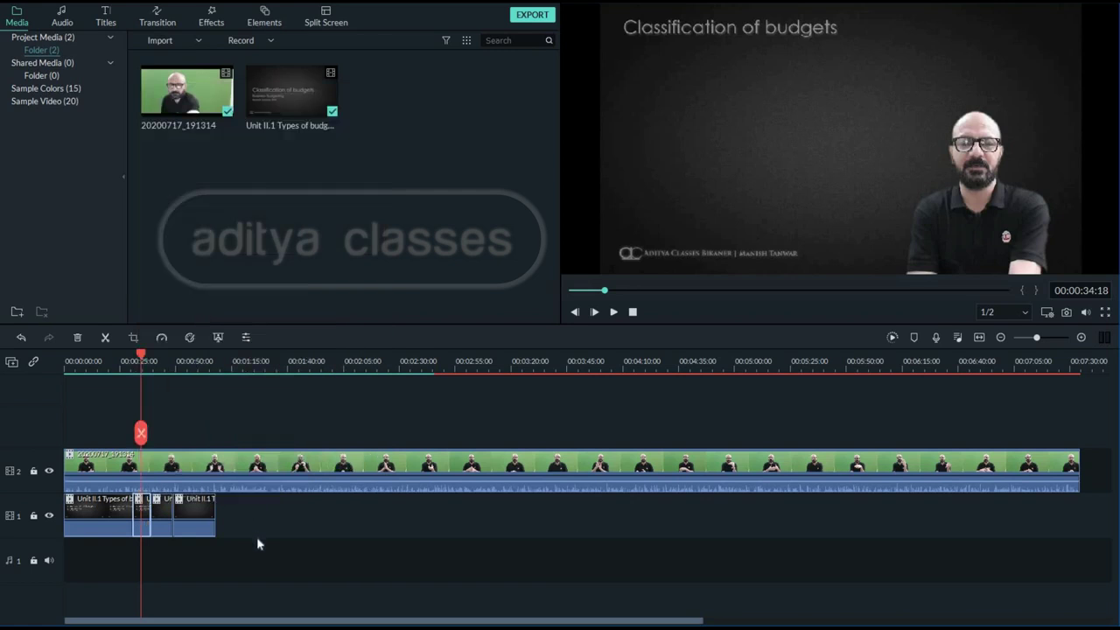
click(257, 540)
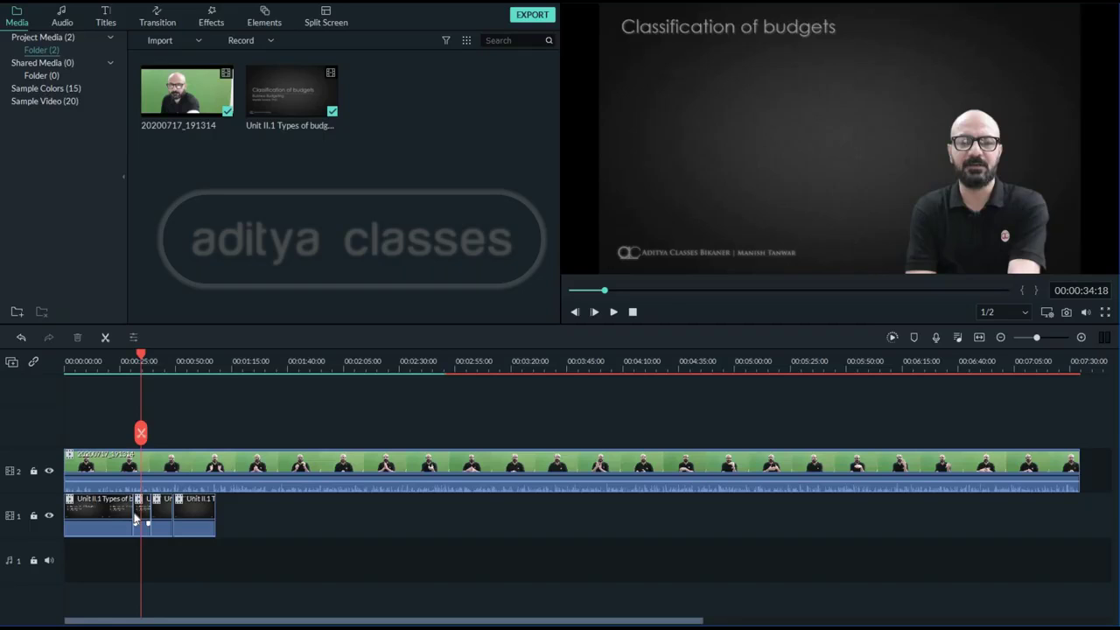
click(196, 516)
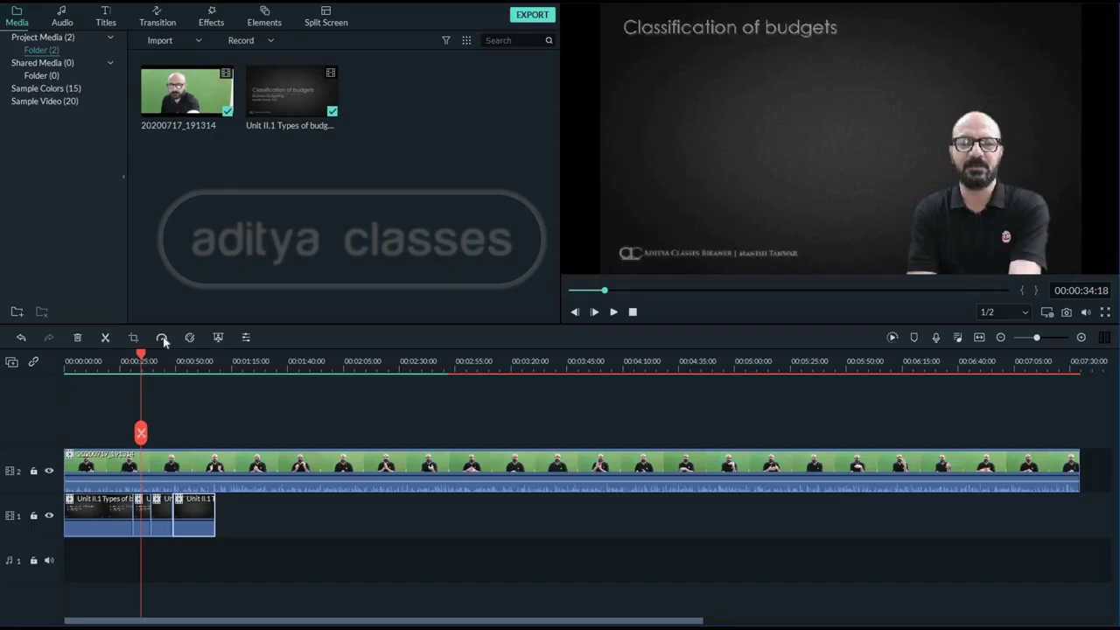
click(199, 437)
right_click(190, 516)
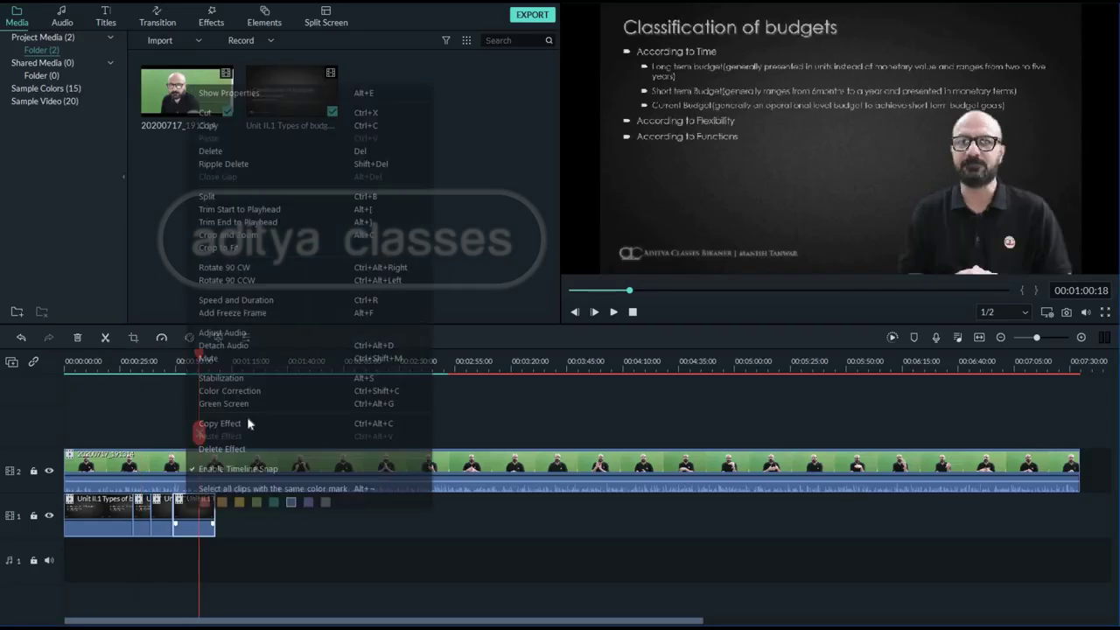
click(241, 300)
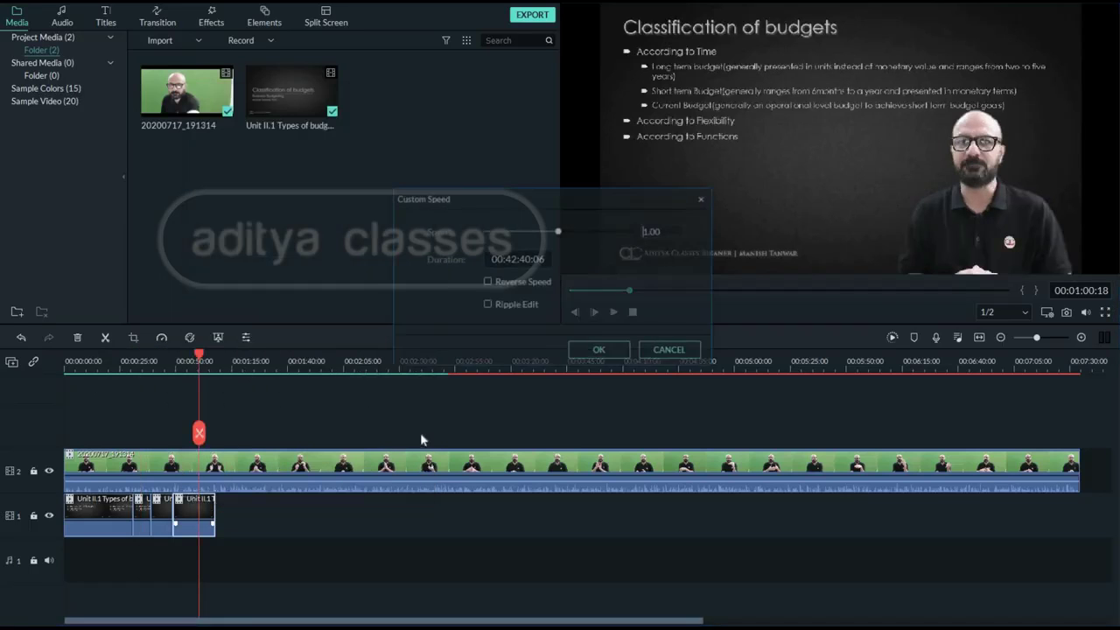
drag(557, 231, 525, 232)
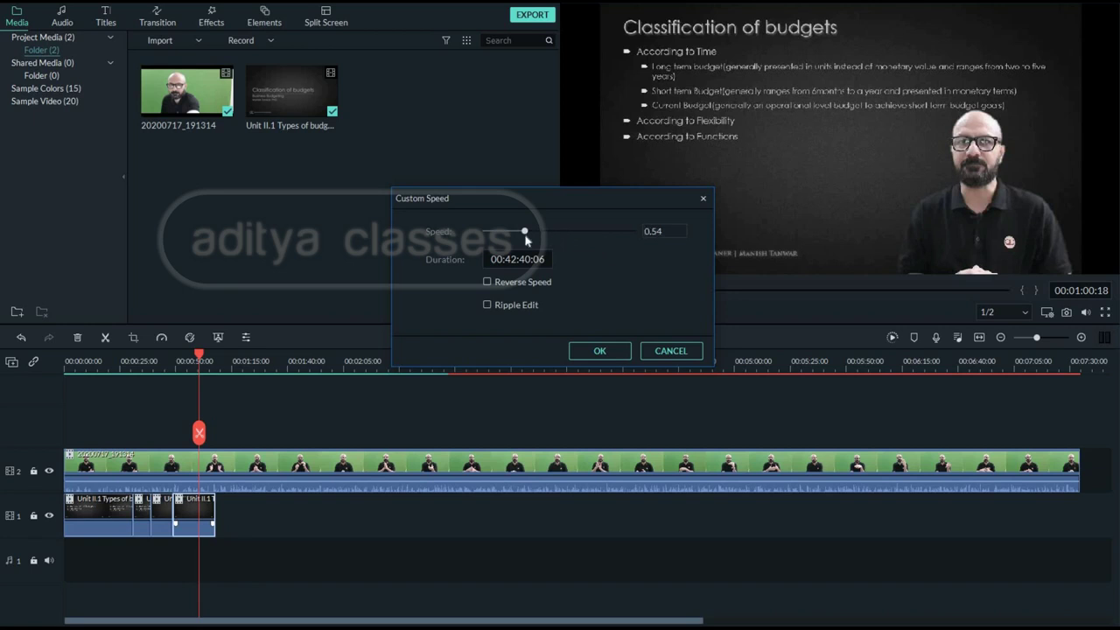
click(579, 354)
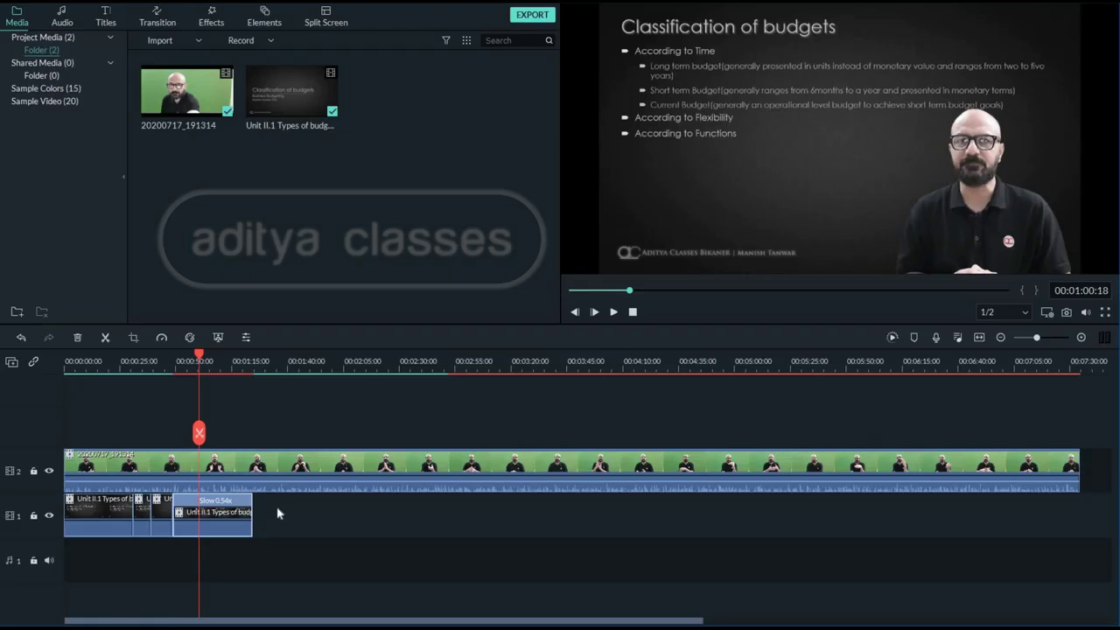
key(ctrl+z)
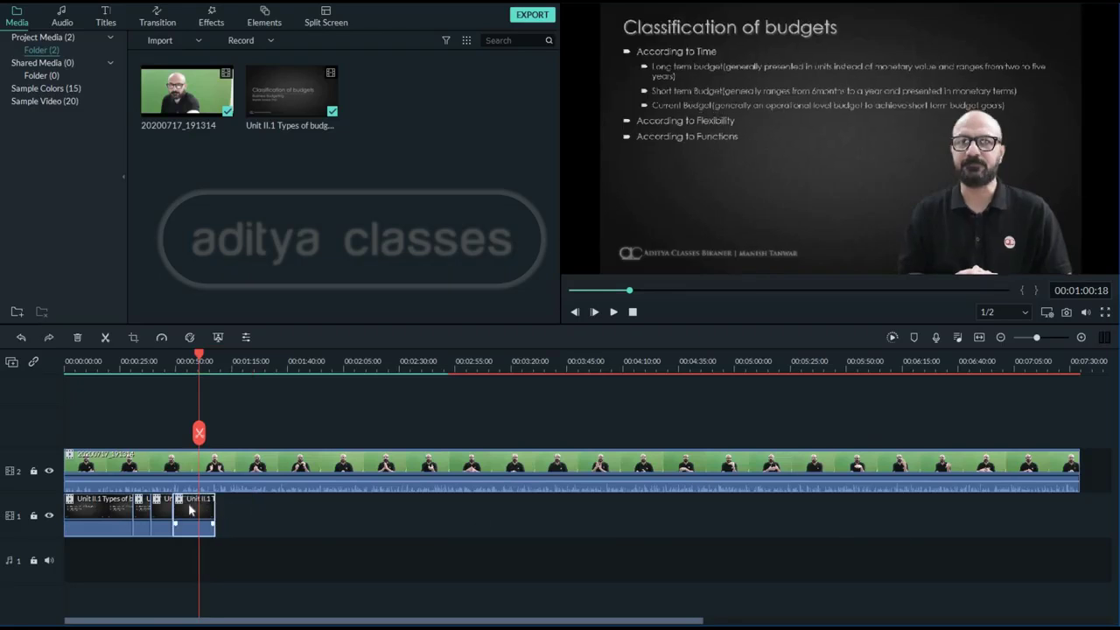
right_click(188, 503)
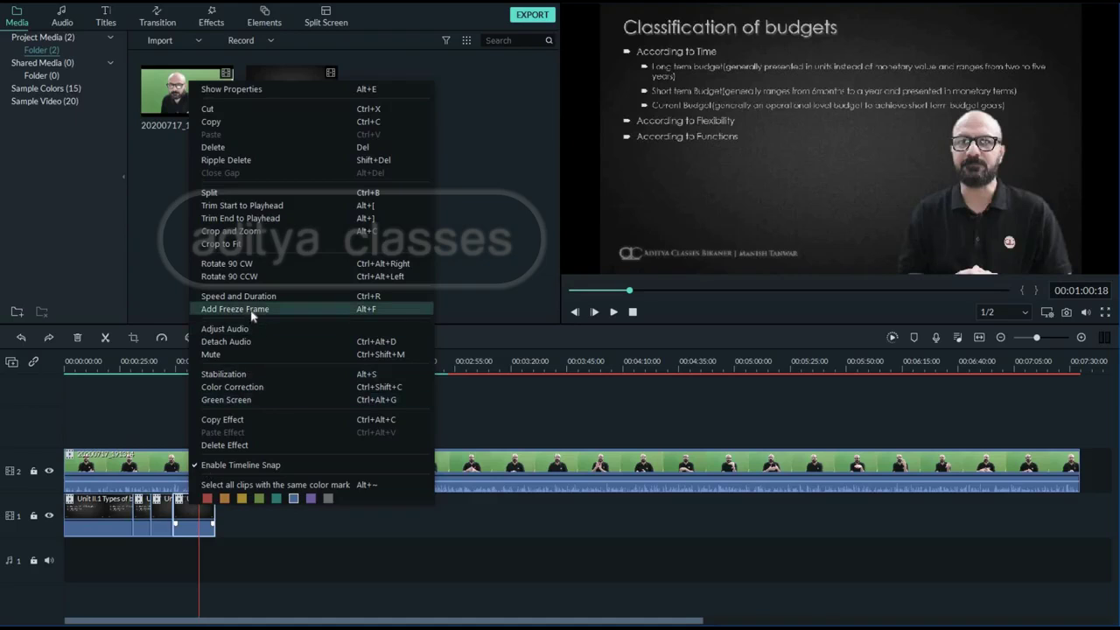
click(252, 312)
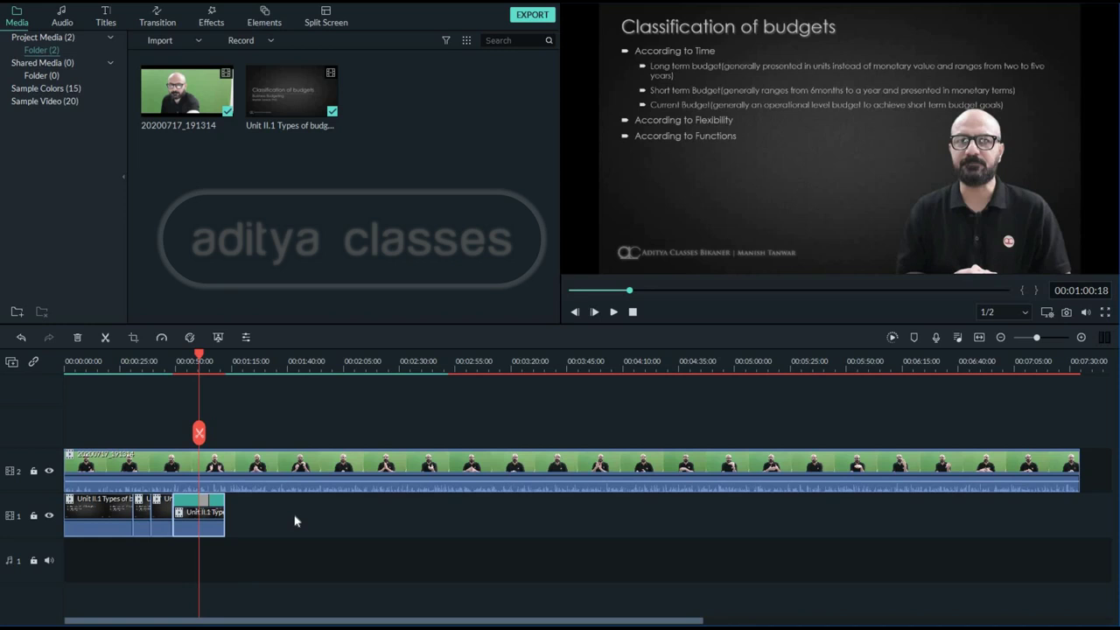
key(ctrl+z)
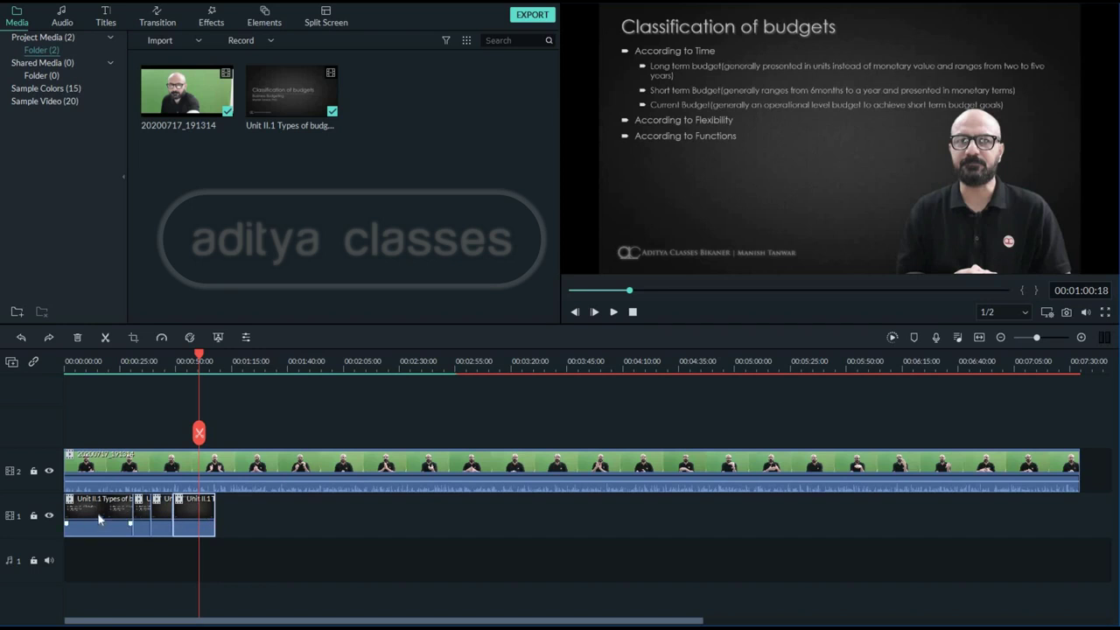
click(106, 362)
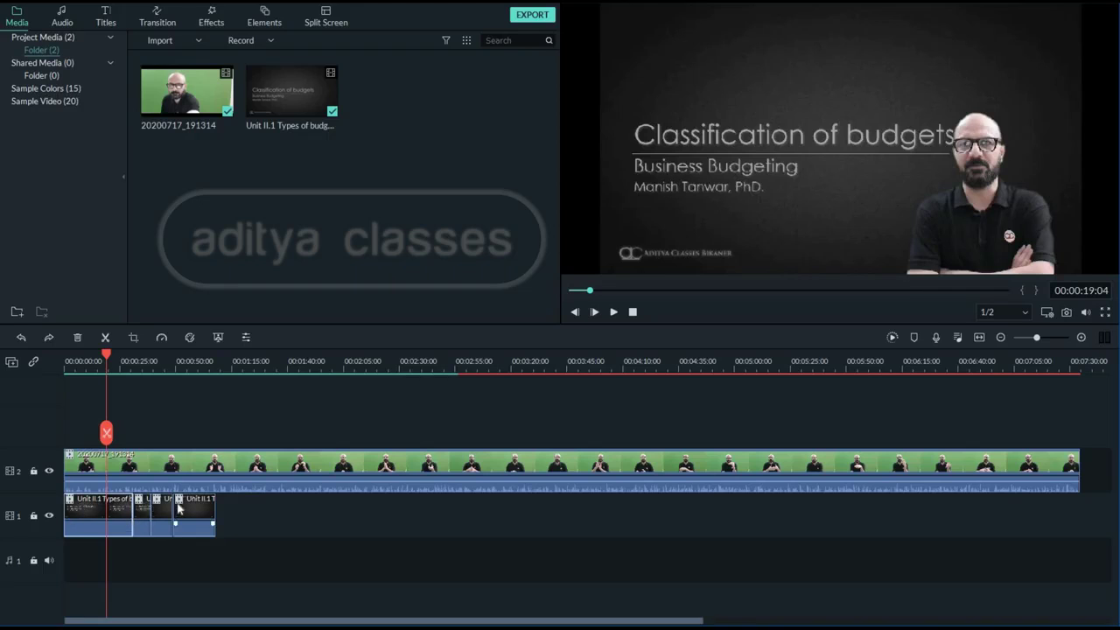
- Marquee-select the three later track-1 clips and drag them right to leave gaps
click(230, 552)
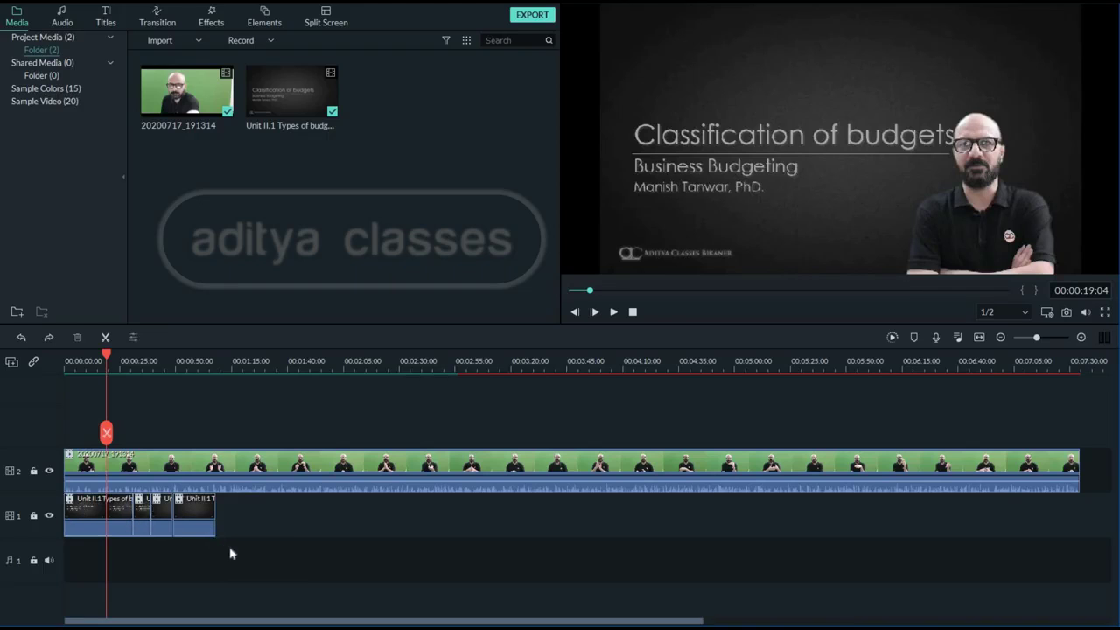
drag(230, 552, 145, 495)
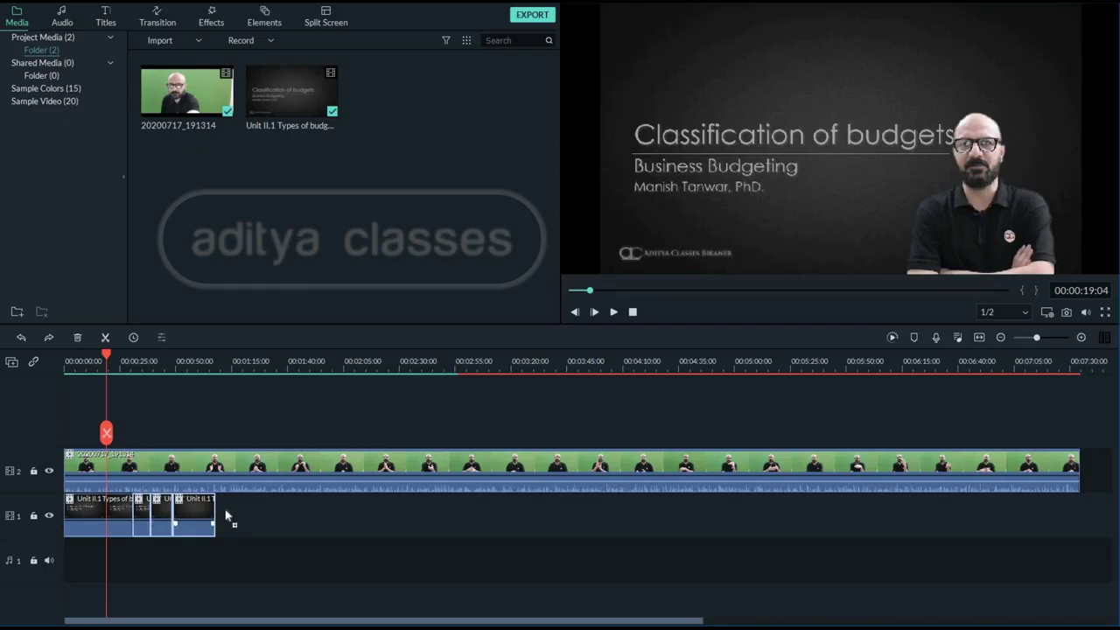
drag(225, 516, 237, 525)
drag(290, 550, 310, 516)
click(323, 553)
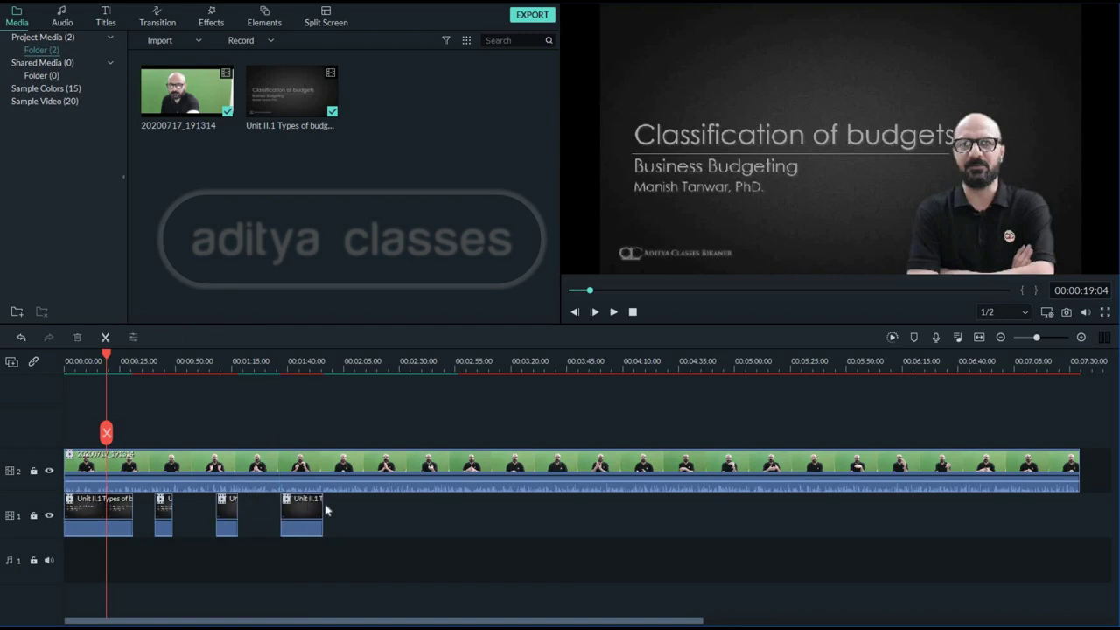
- Apply a slow-down speed preset to the first slide clip, then undo it with Ctrl+Z
click(108, 504)
right_click(108, 503)
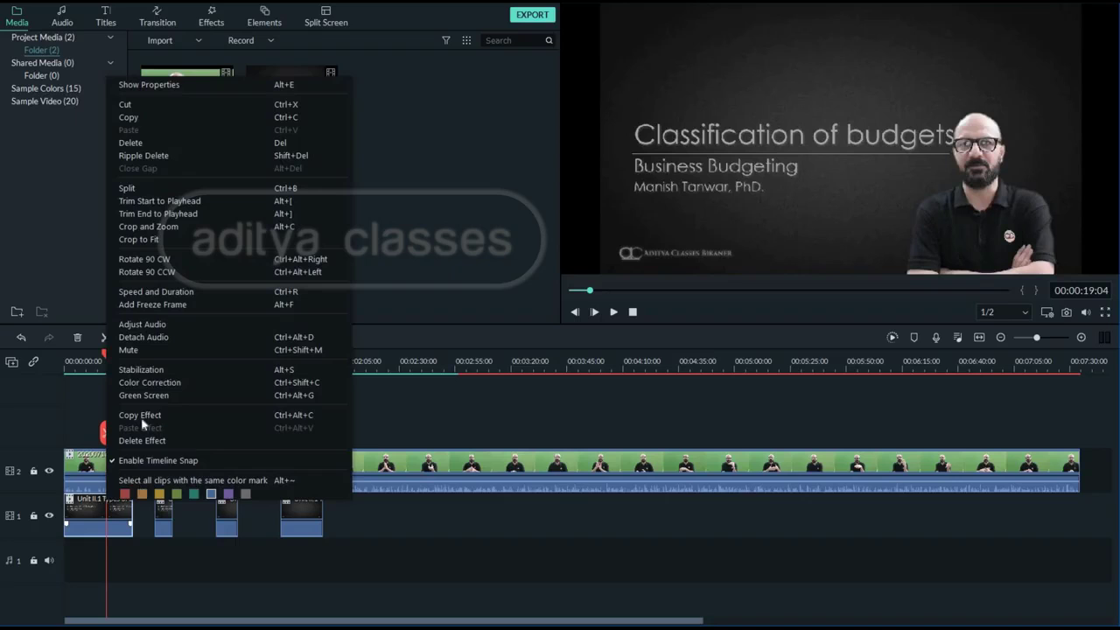
click(91, 518)
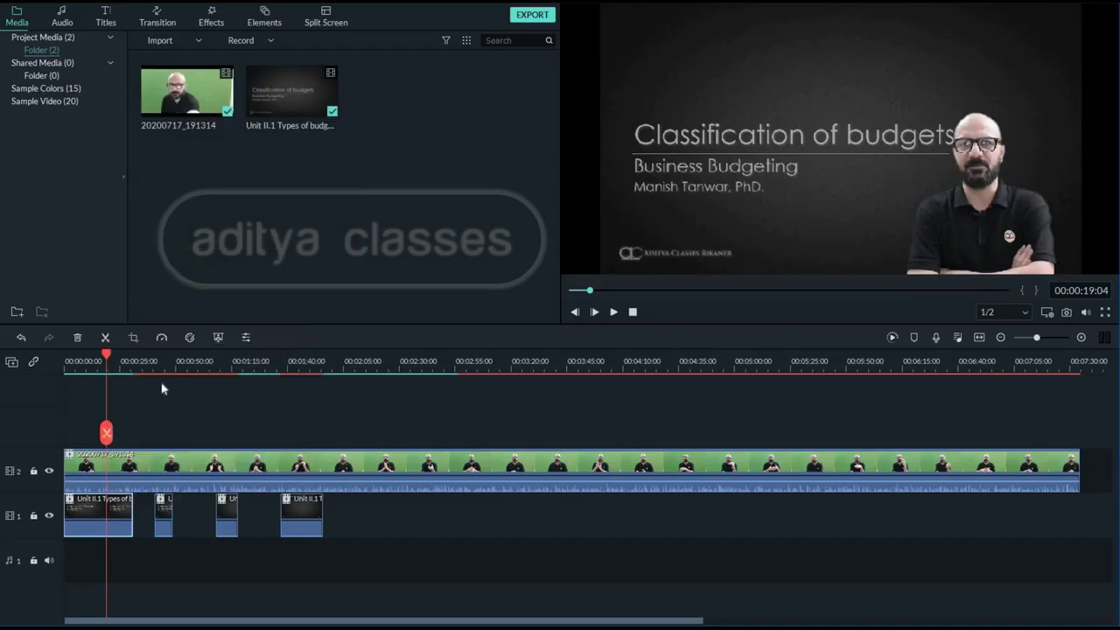
click(162, 337)
mouse_move(190, 374)
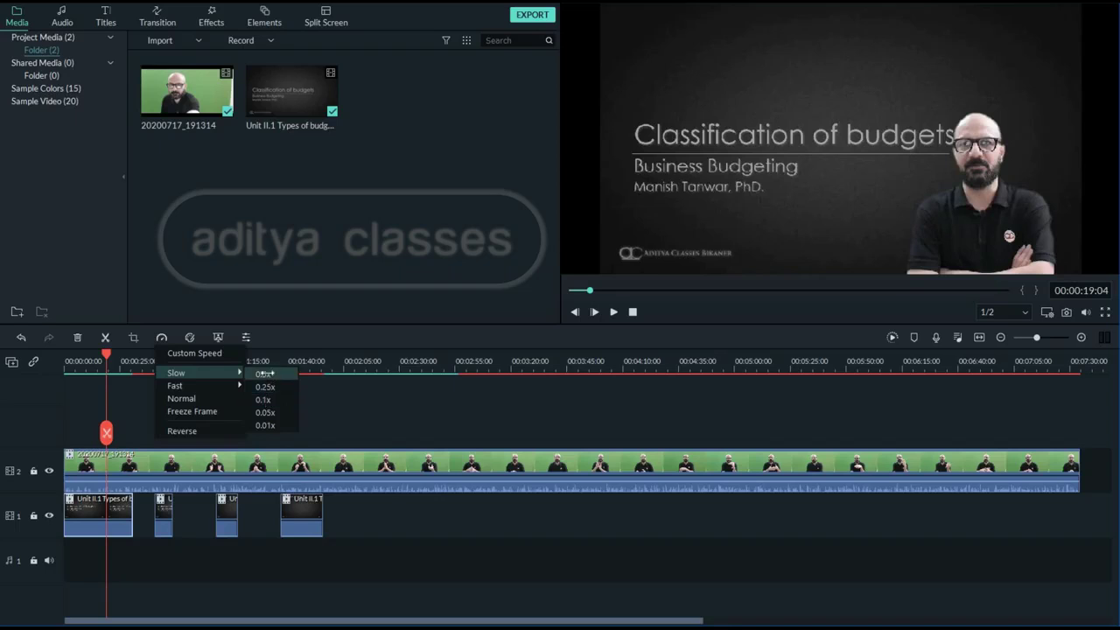
click(264, 374)
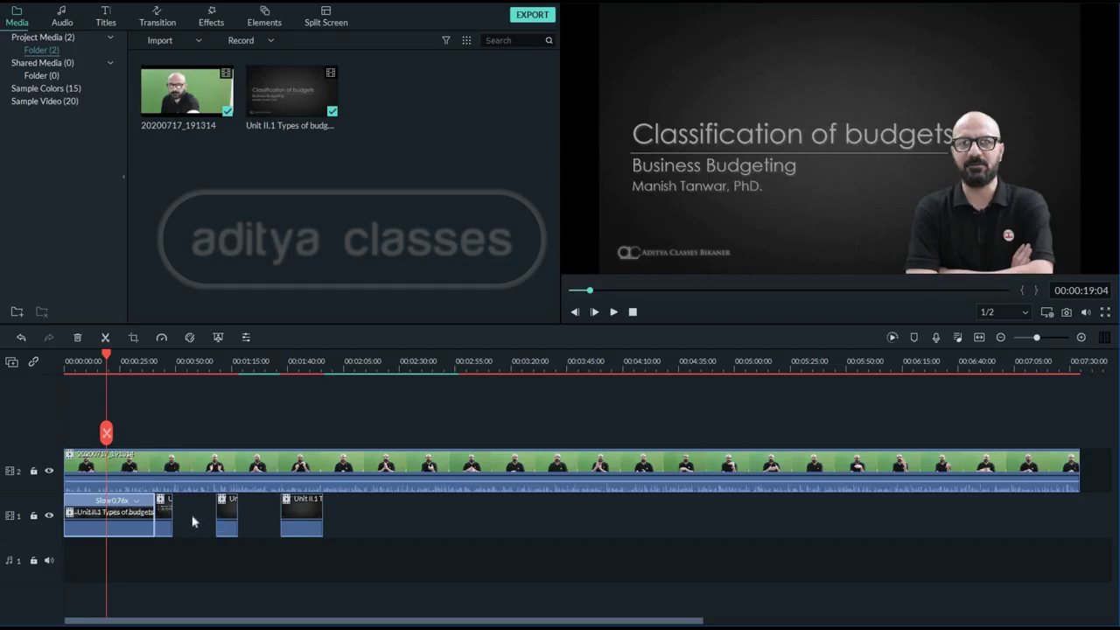
key(ctrl+z)
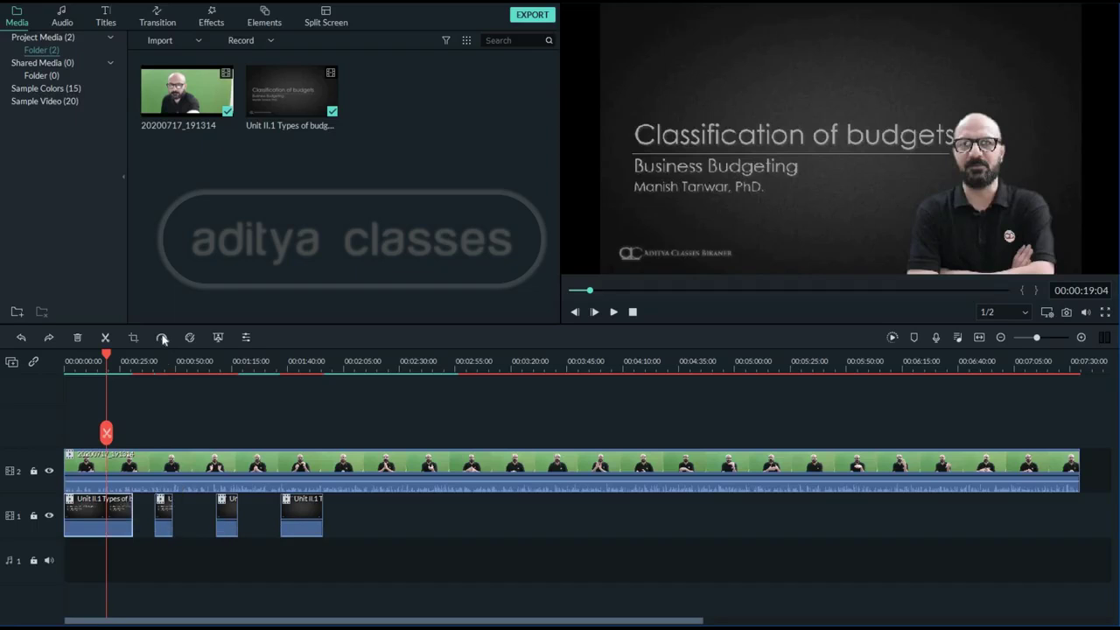
- Set a custom 0.05 speed on the second slide clip, then undo it to restore its length
click(165, 514)
right_click(165, 514)
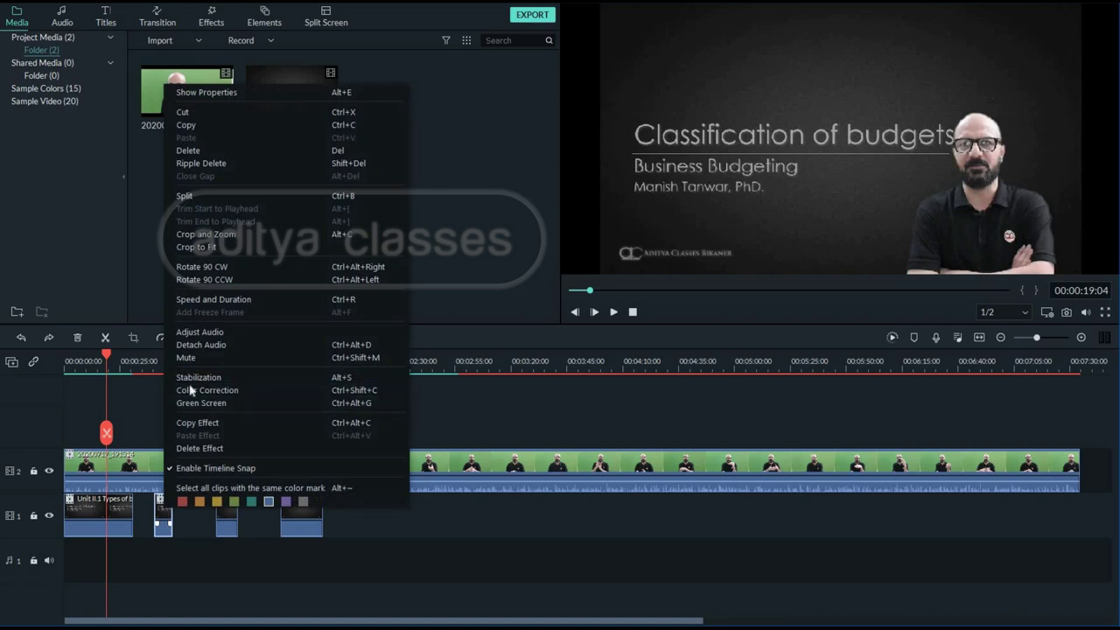
key(Escape)
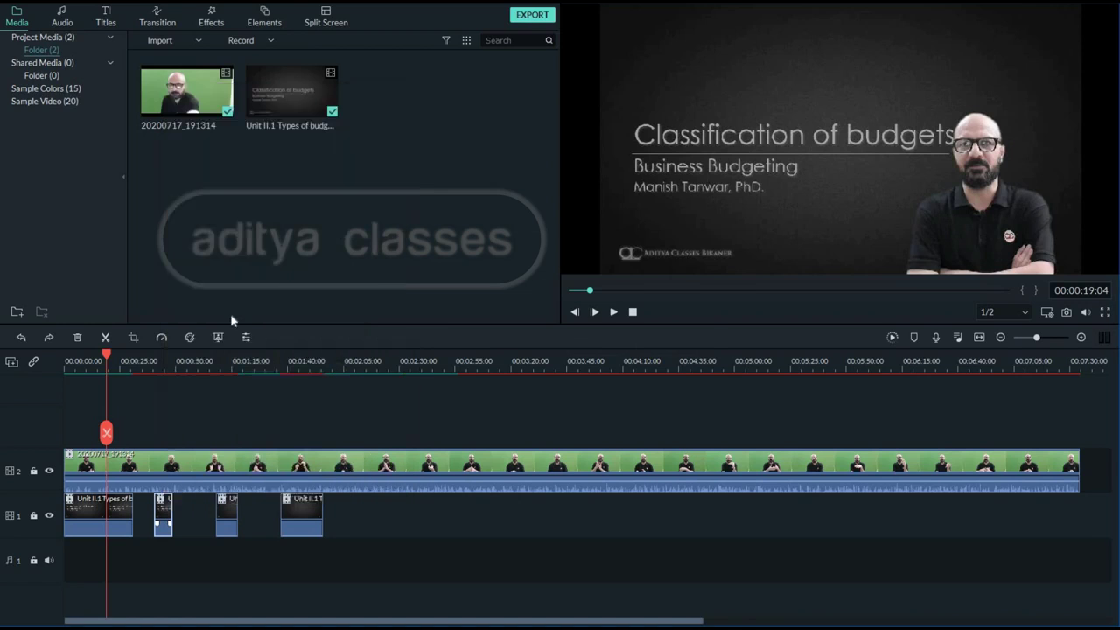
drag(561, 233, 490, 243)
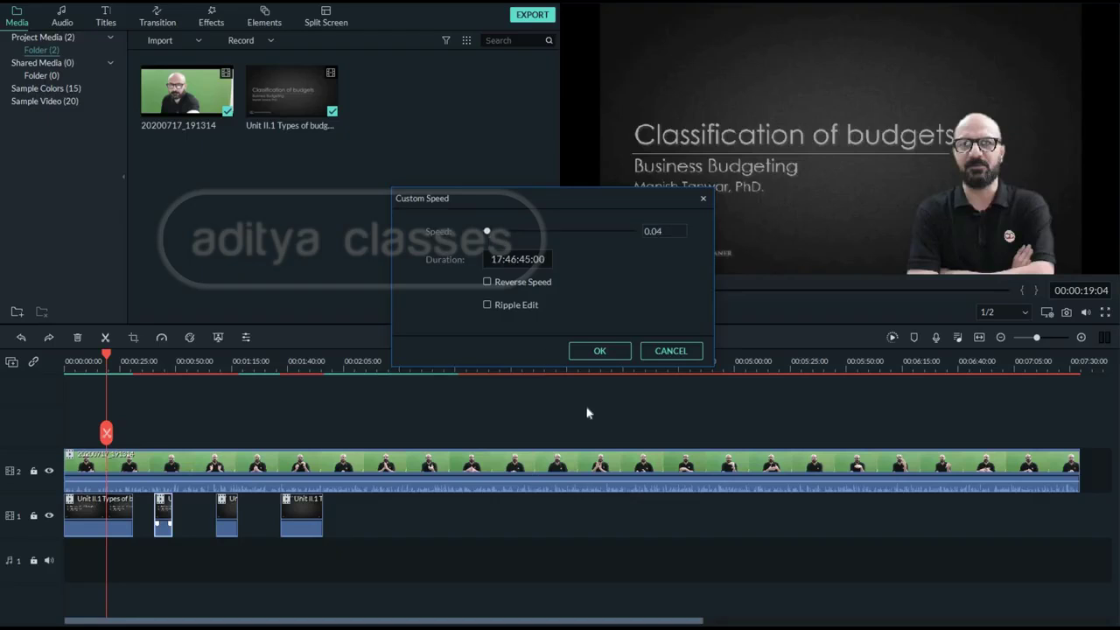
click(593, 353)
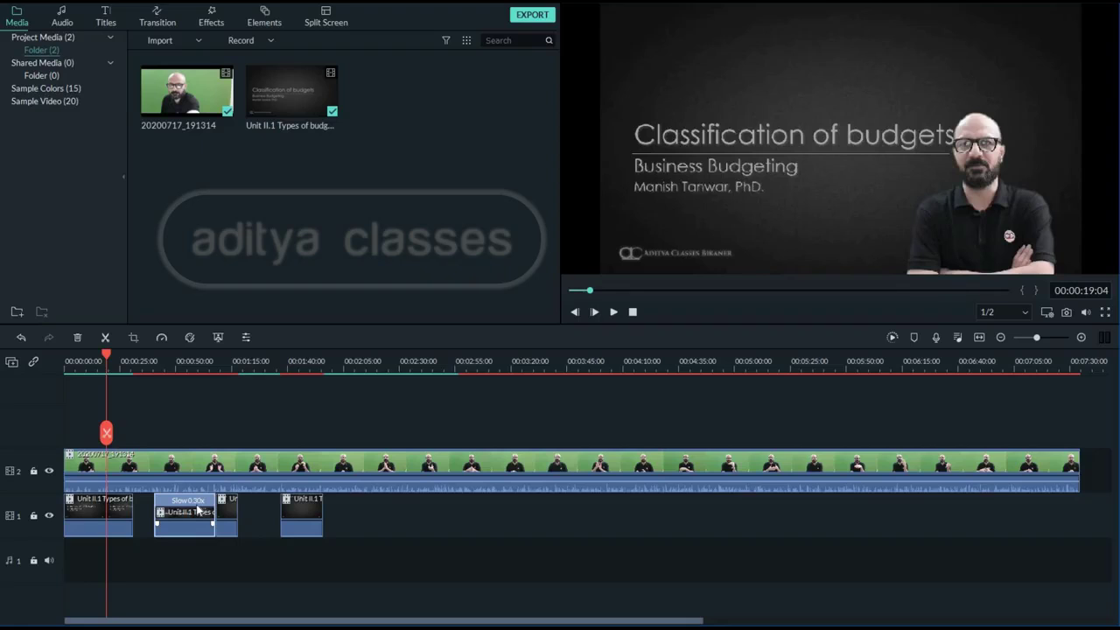
click(225, 516)
click(180, 520)
key(ctrl+z)
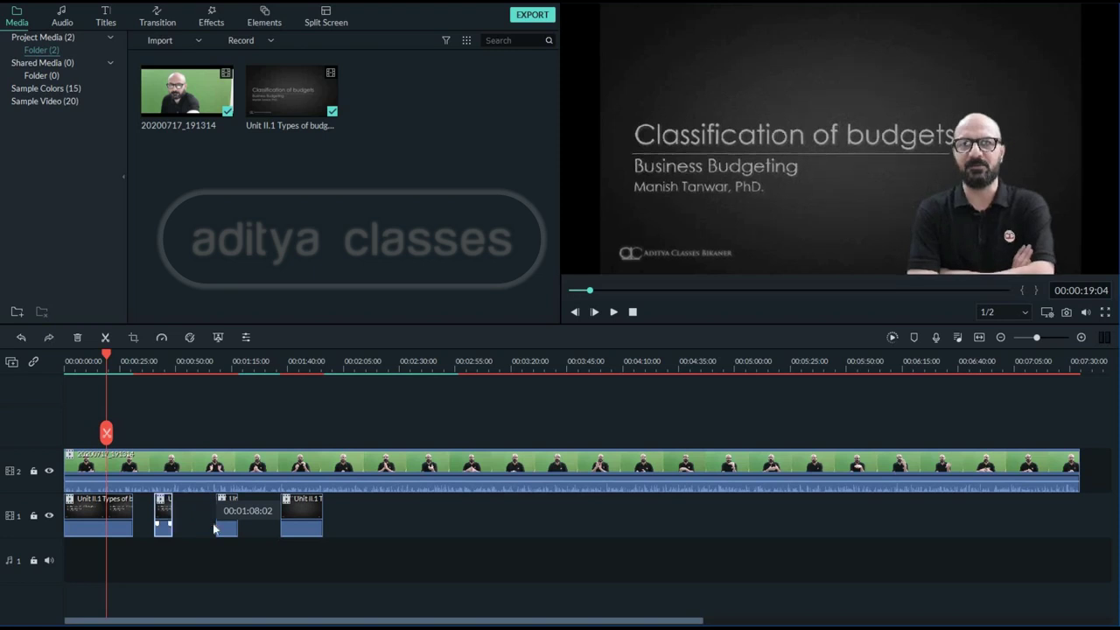
- Shift the three short slide clips left on track 1, delete the empty gap, and reselect them
drag(375, 539, 146, 511)
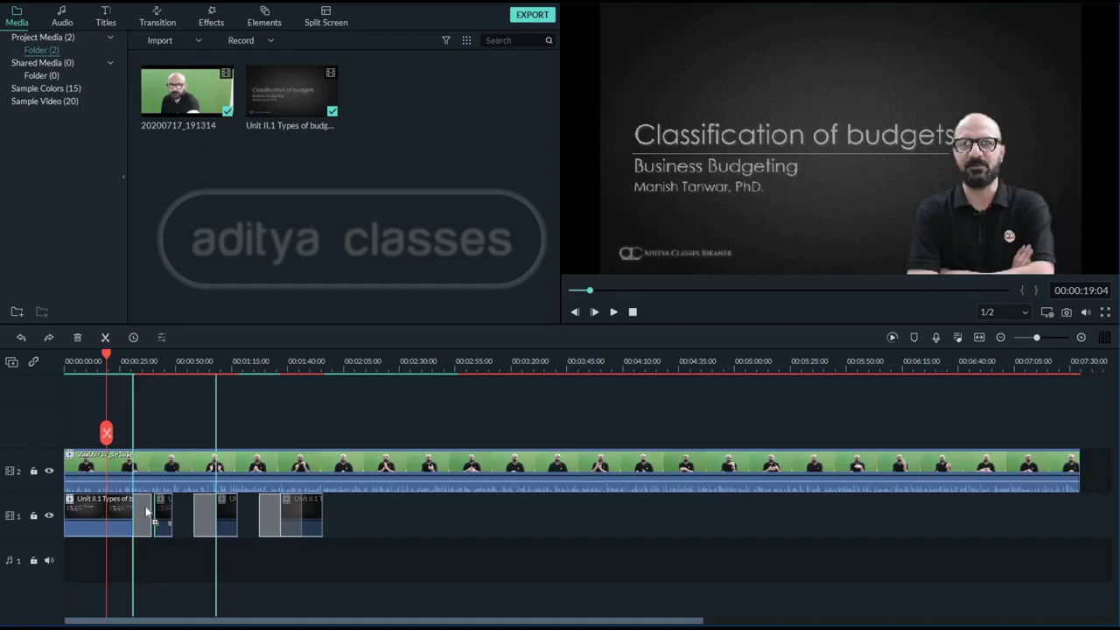
drag(321, 530, 324, 530)
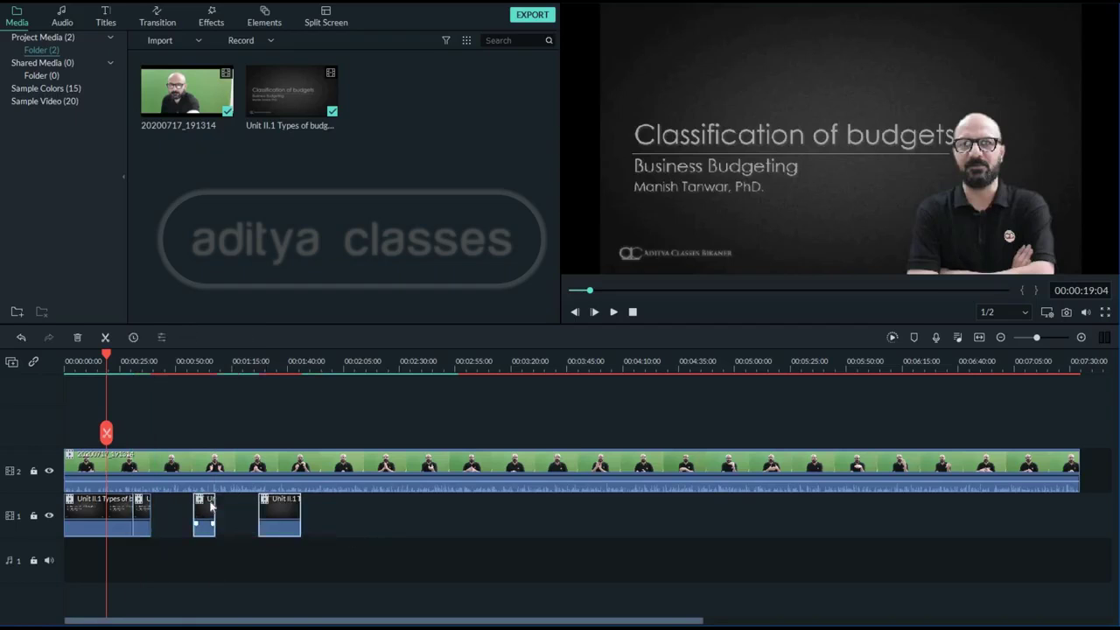
drag(170, 508, 128, 512)
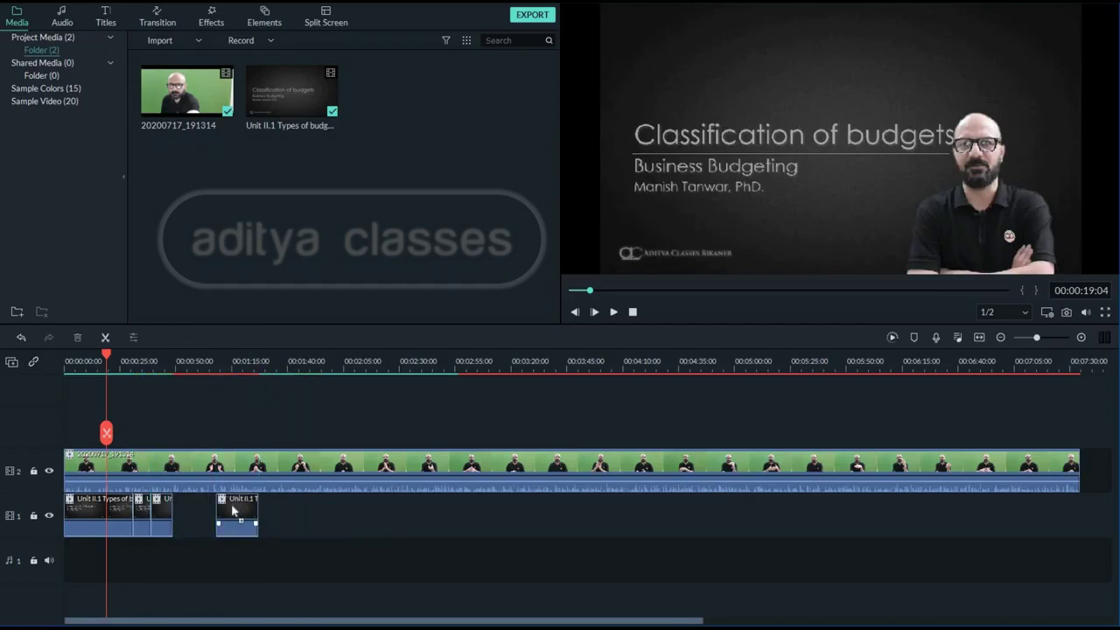
drag(220, 513, 201, 511)
key(Delete)
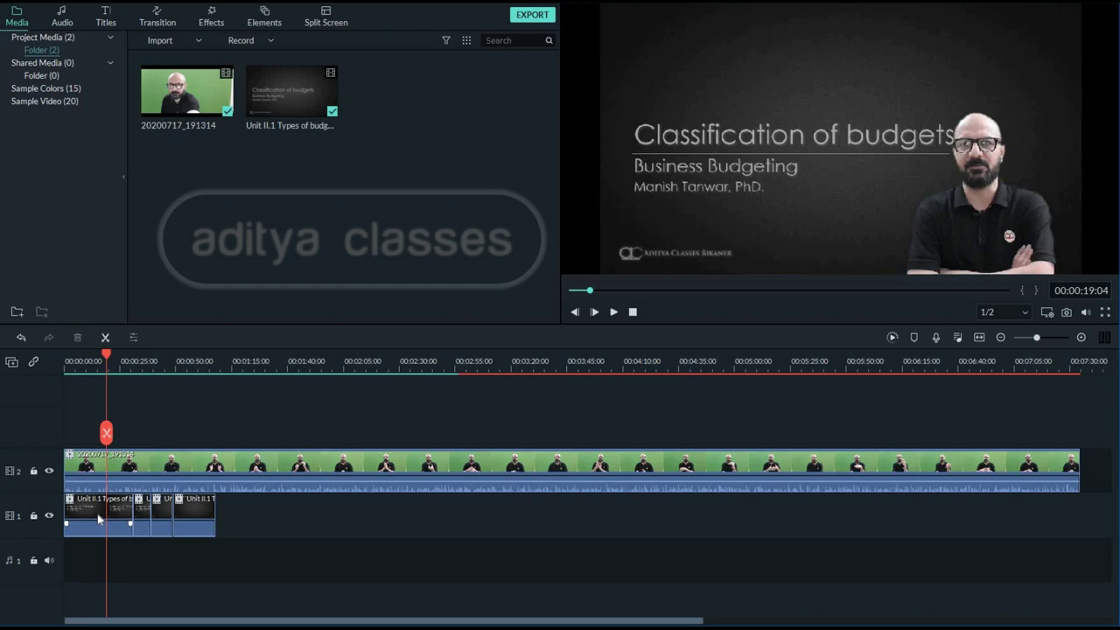
drag(225, 564, 259, 516)
- Add freeze frames to the first and second slide clips on track 1
click(286, 512)
click(114, 512)
right_click(115, 513)
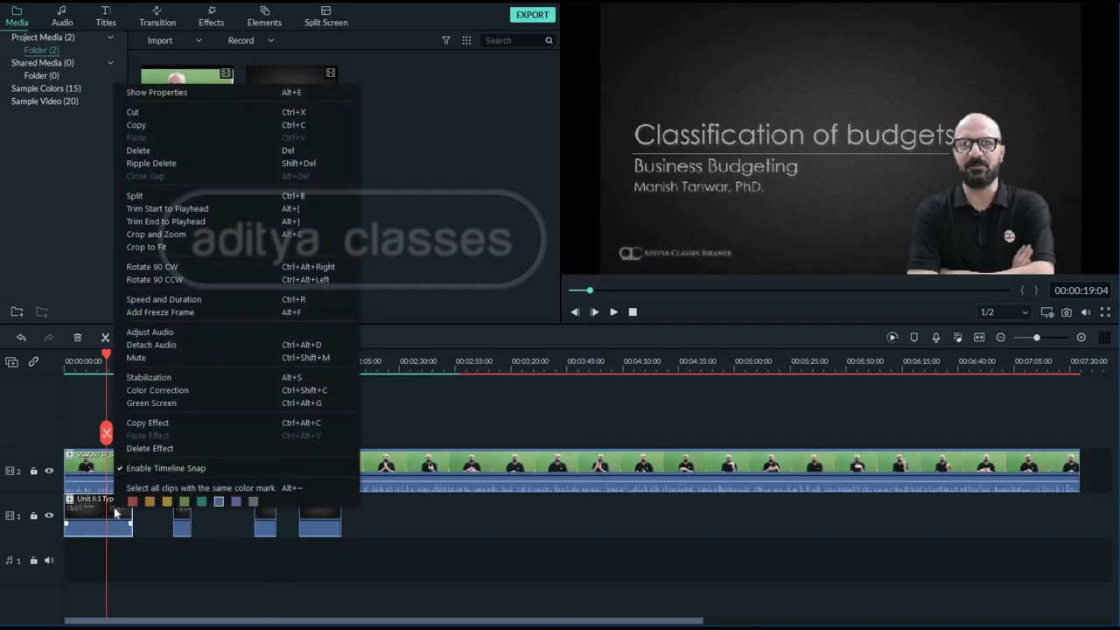
click(166, 313)
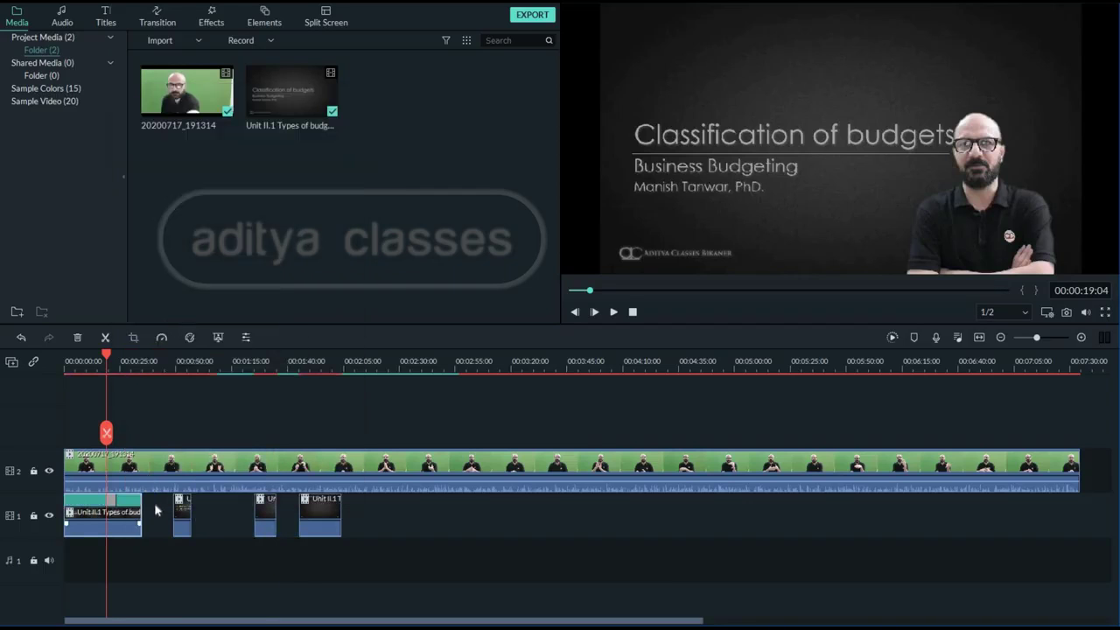
right_click(183, 507)
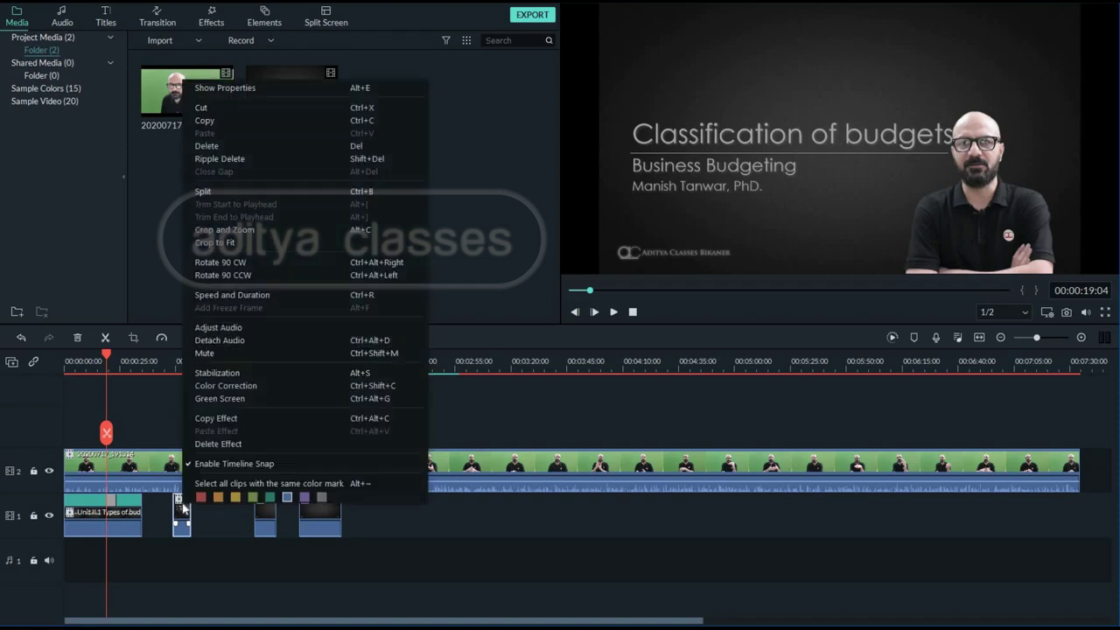
click(183, 507)
click(183, 509)
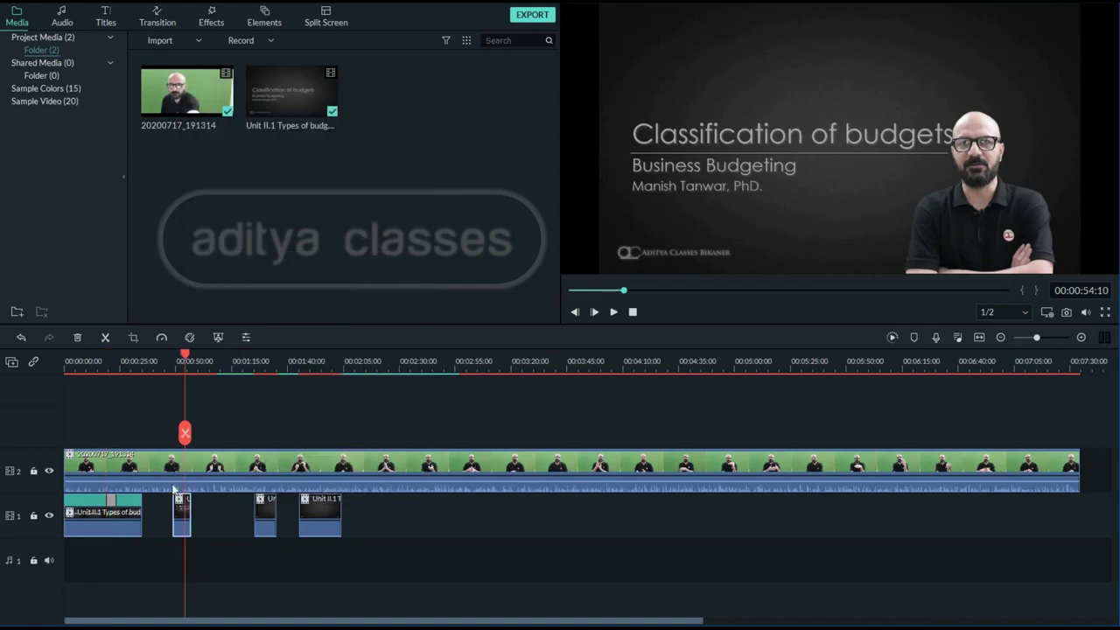
right_click(179, 518)
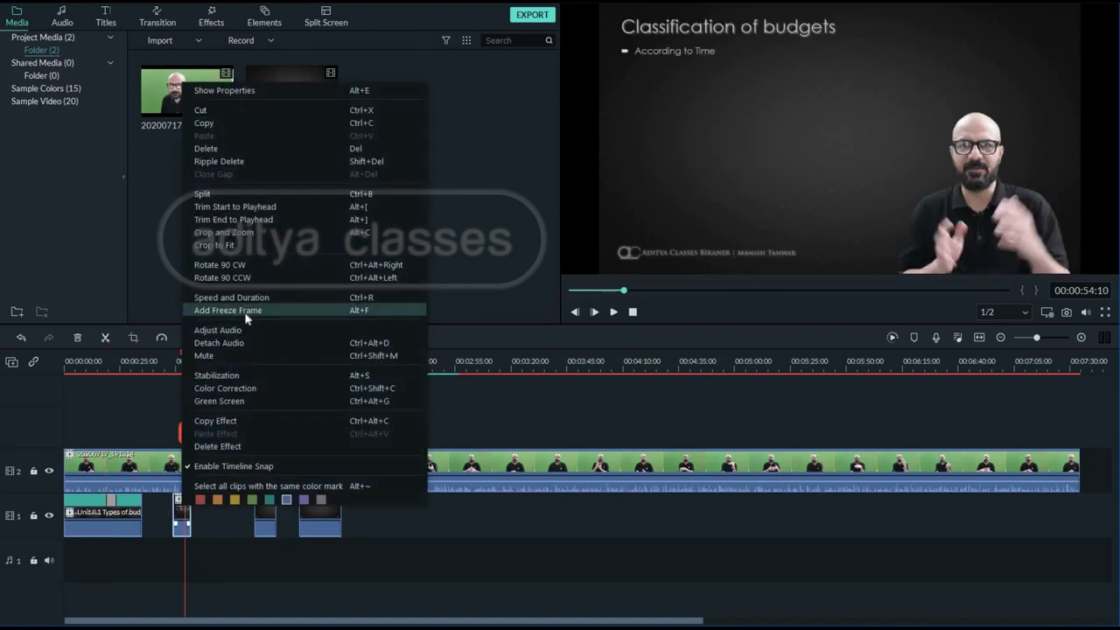
click(250, 310)
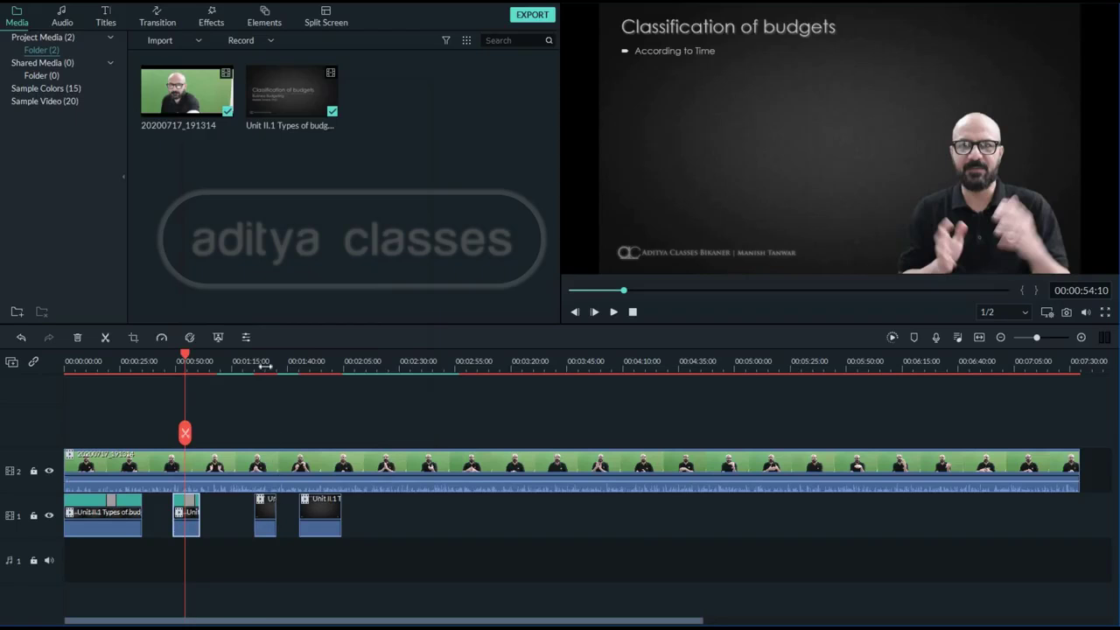
- Add freeze frames to the third and fourth slide clips at the playhead
click(265, 367)
right_click(266, 520)
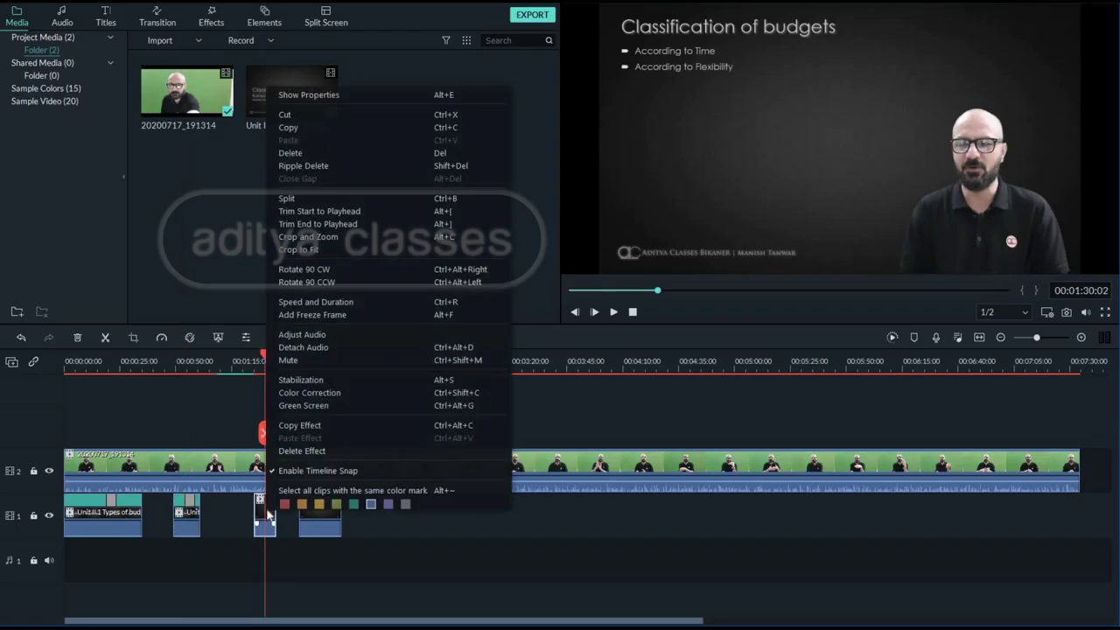
click(315, 314)
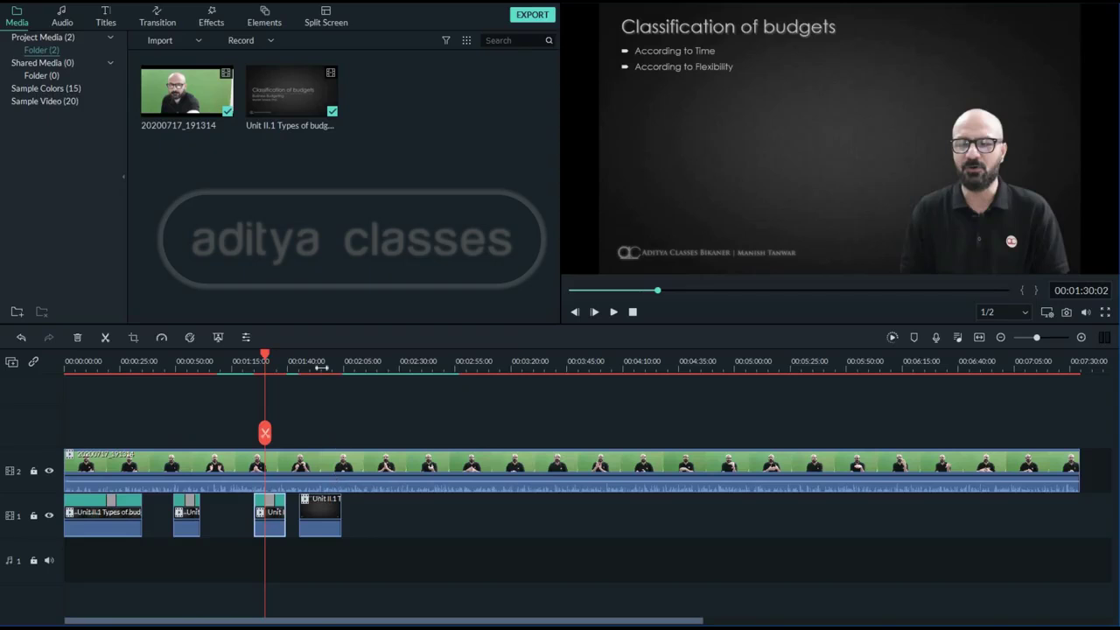
click(321, 367)
right_click(320, 511)
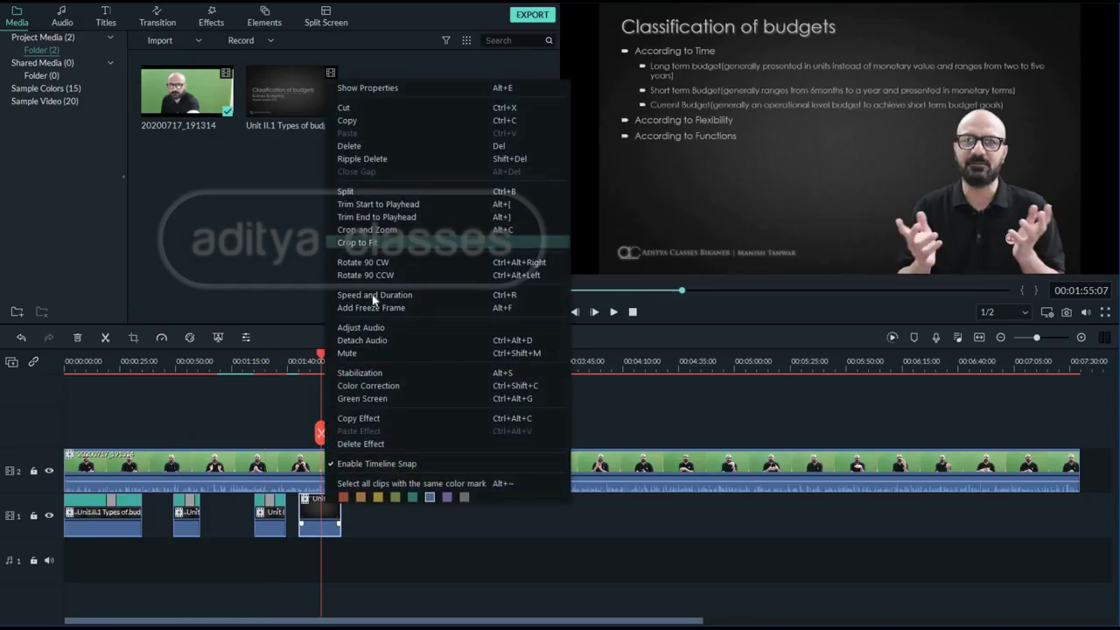
click(372, 308)
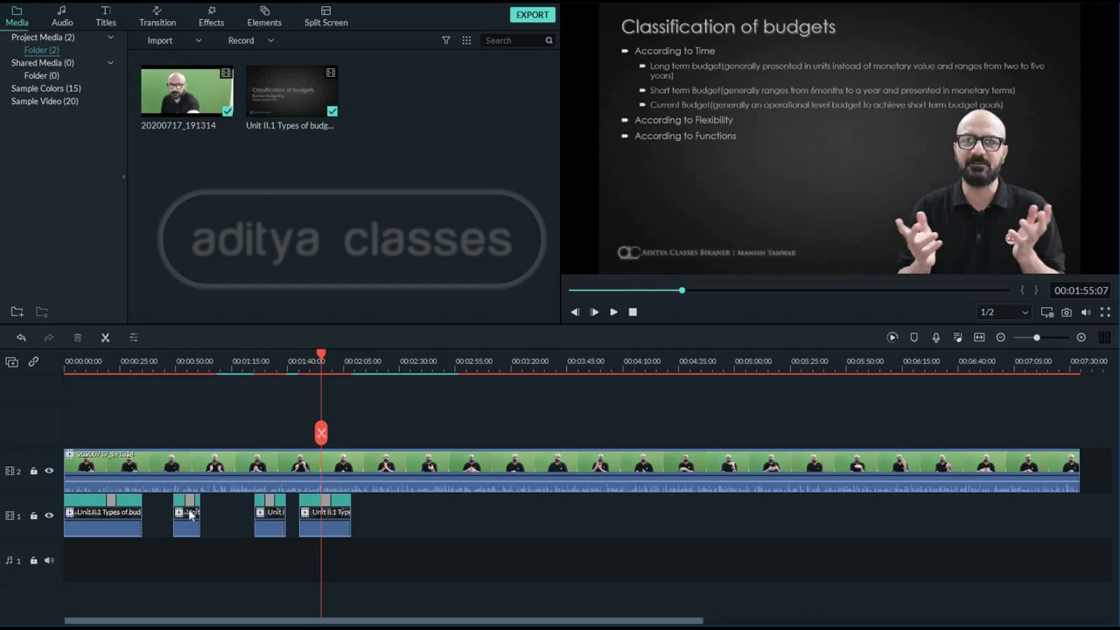
- Move the slide clips right along track 1 and stretch their freeze frames to the overlay's end
drag(323, 531, 810, 546)
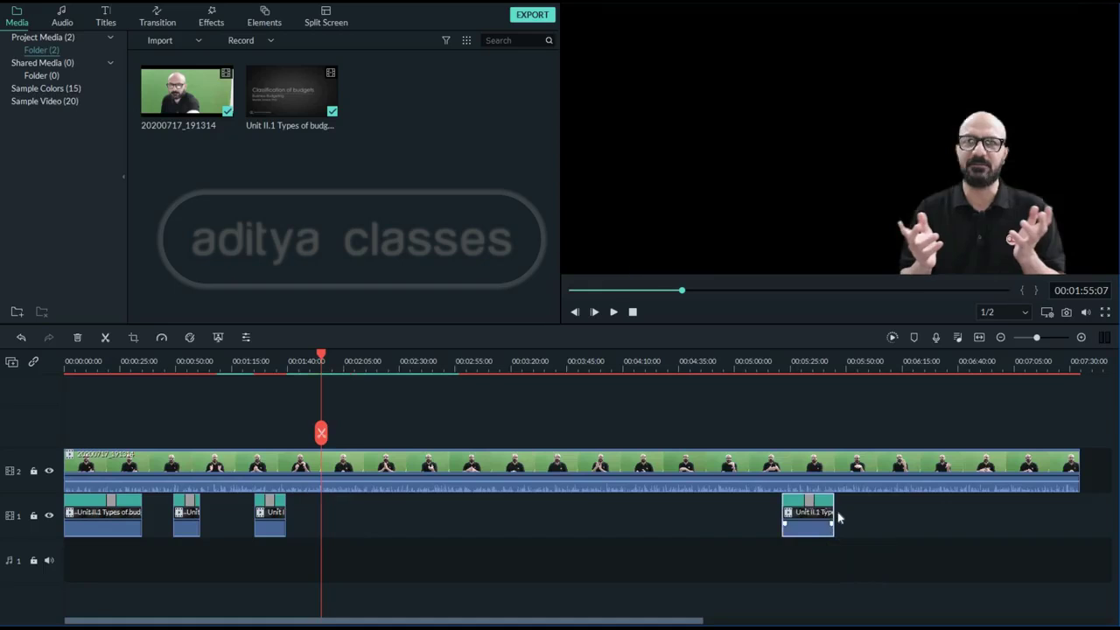
drag(833, 505, 1078, 506)
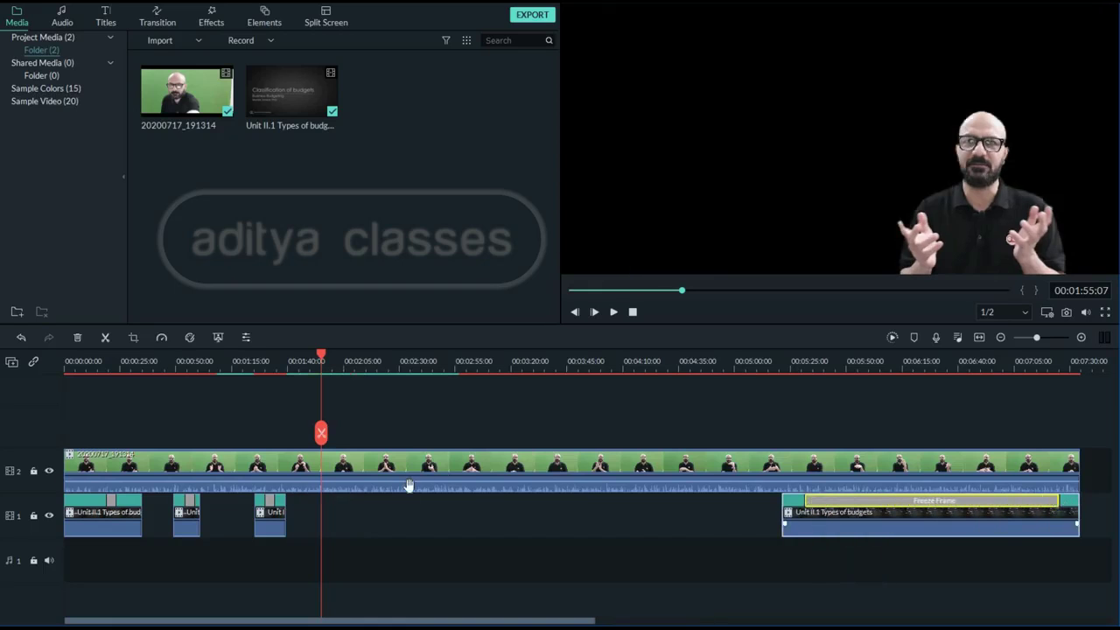
right_click(261, 513)
drag(270, 521, 376, 517)
drag(186, 516, 358, 516)
drag(438, 515, 582, 518)
drag(141, 504, 980, 548)
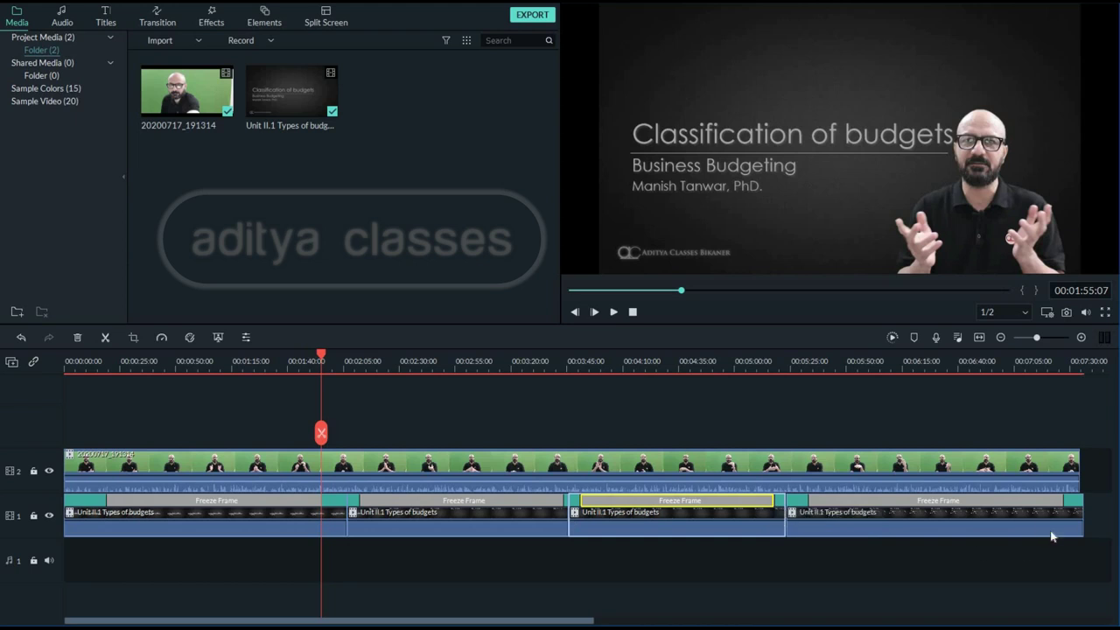
drag(1061, 500, 1058, 502)
click(983, 581)
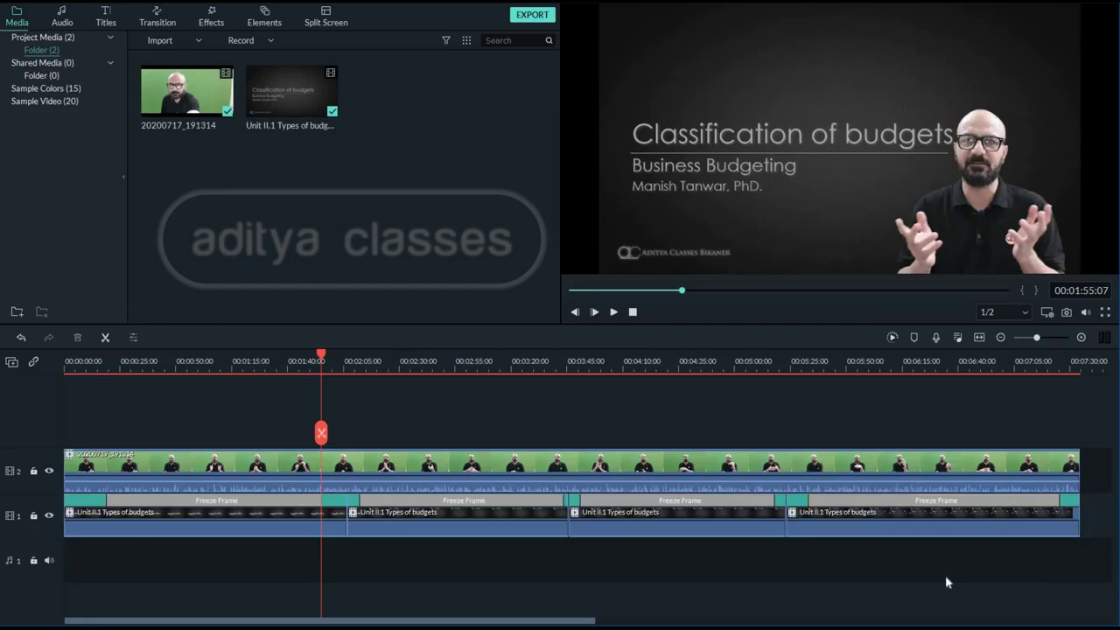